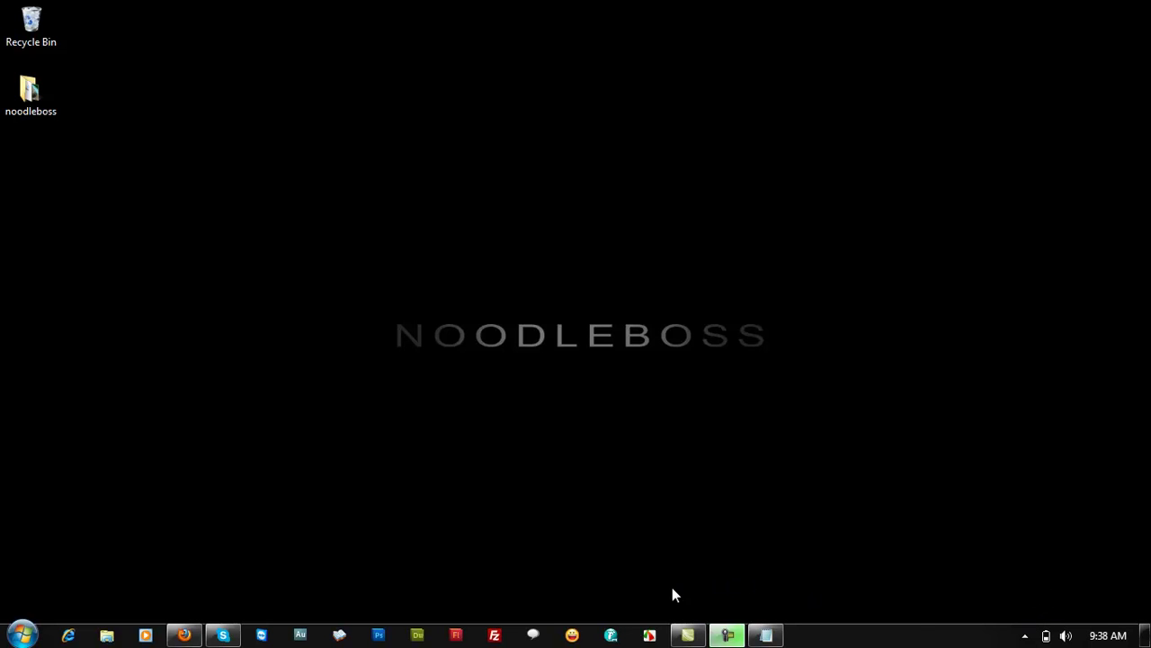
- Restore the Galaxy Note 2 article in Firefox and scroll to its embedded Smart Communications tweet
click(184, 635)
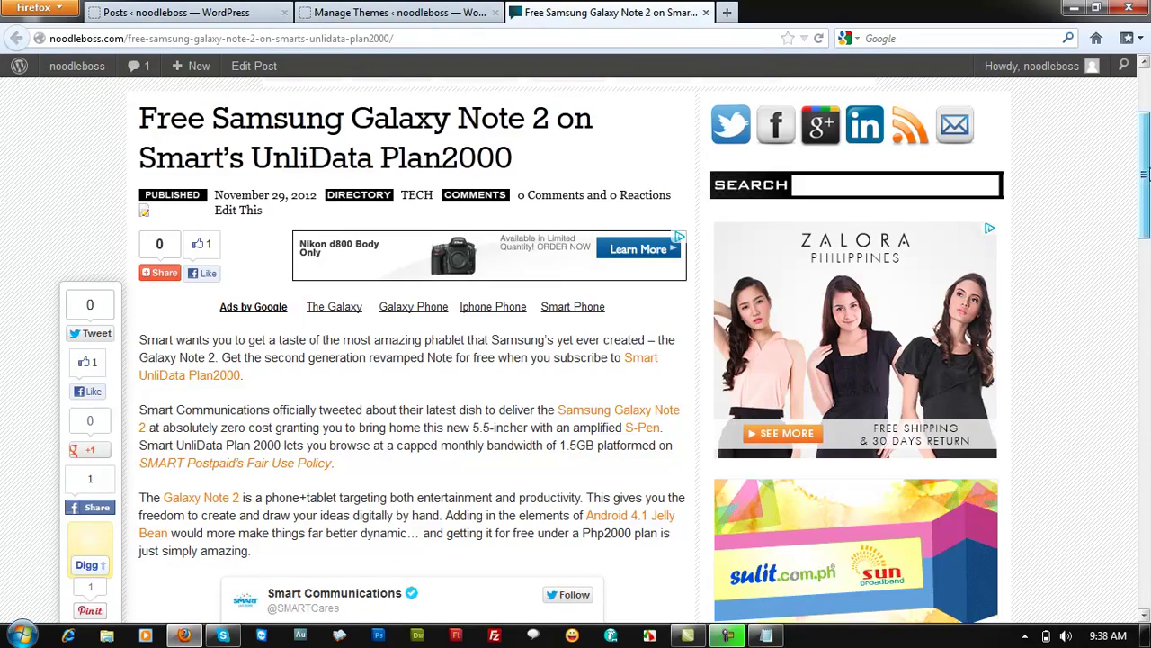
scroll(1119, 169, down, 5)
scroll(1149, 221, up, 1)
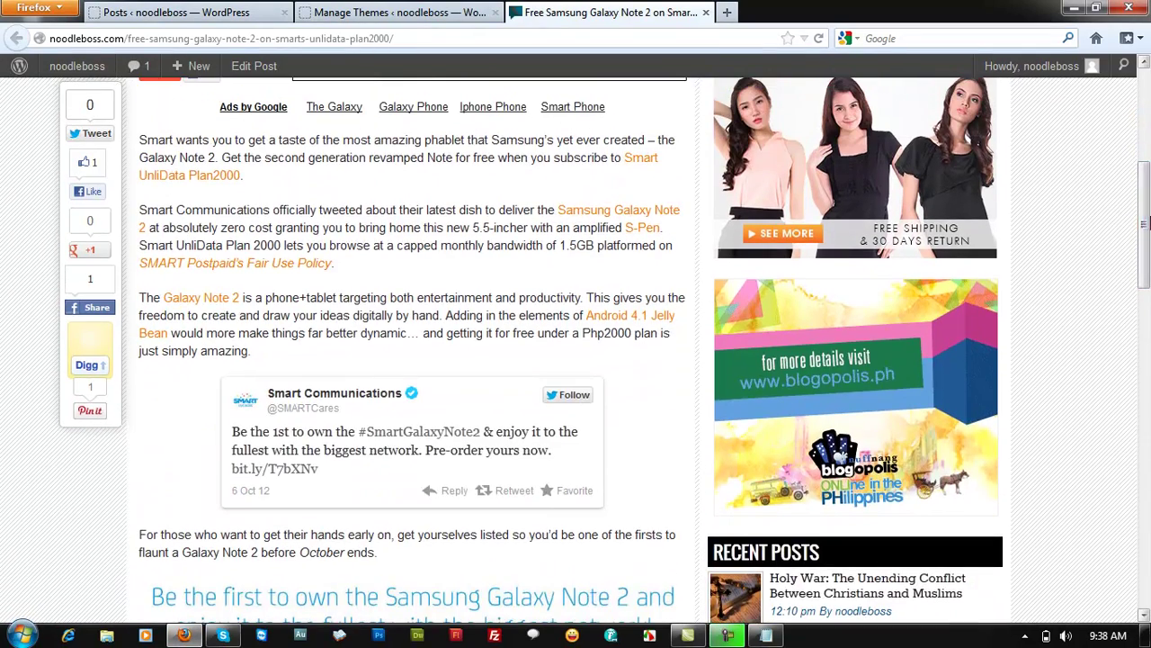
scroll(1148, 220, up, 3)
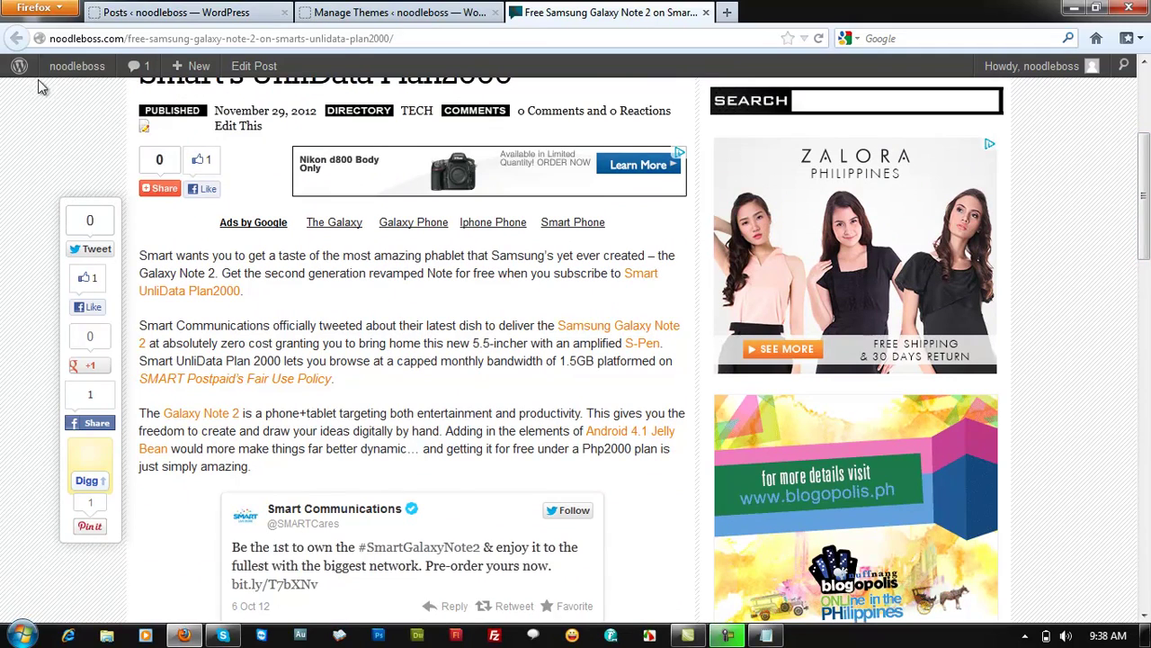
mouse_move(1147, 198)
mouse_down()
mouse_move(1147, 172)
mouse_move(1145, 198)
mouse_up()
scroll(351, 190, down, 1)
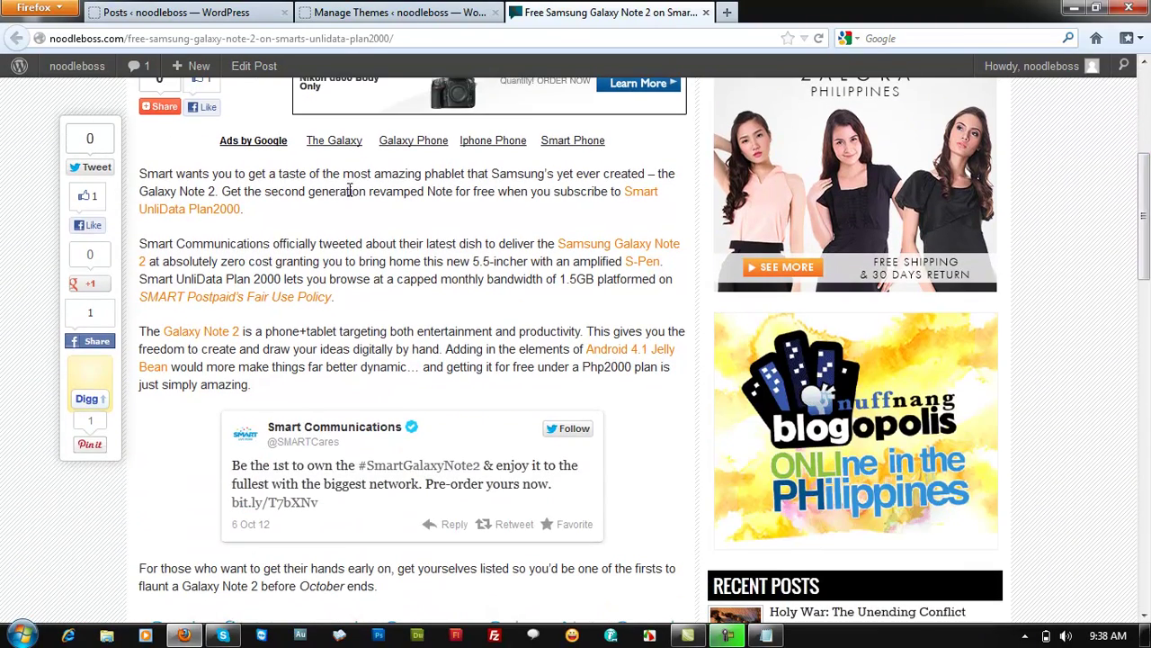
scroll(1032, 290, down, 3)
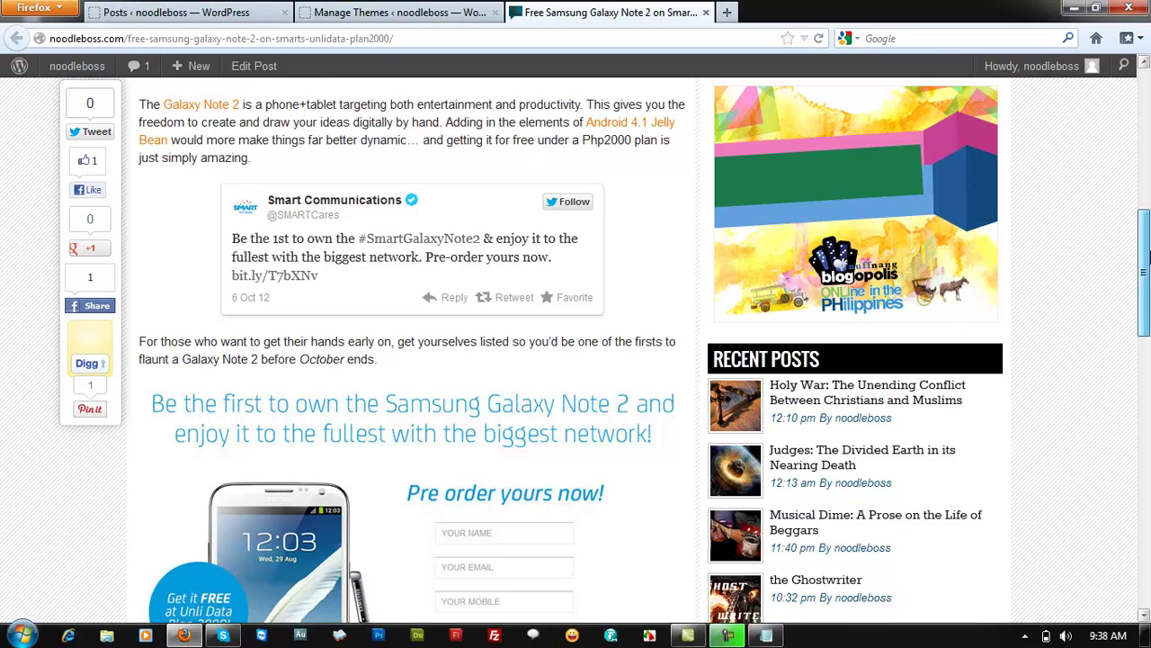
scroll(1144, 270, up, 1)
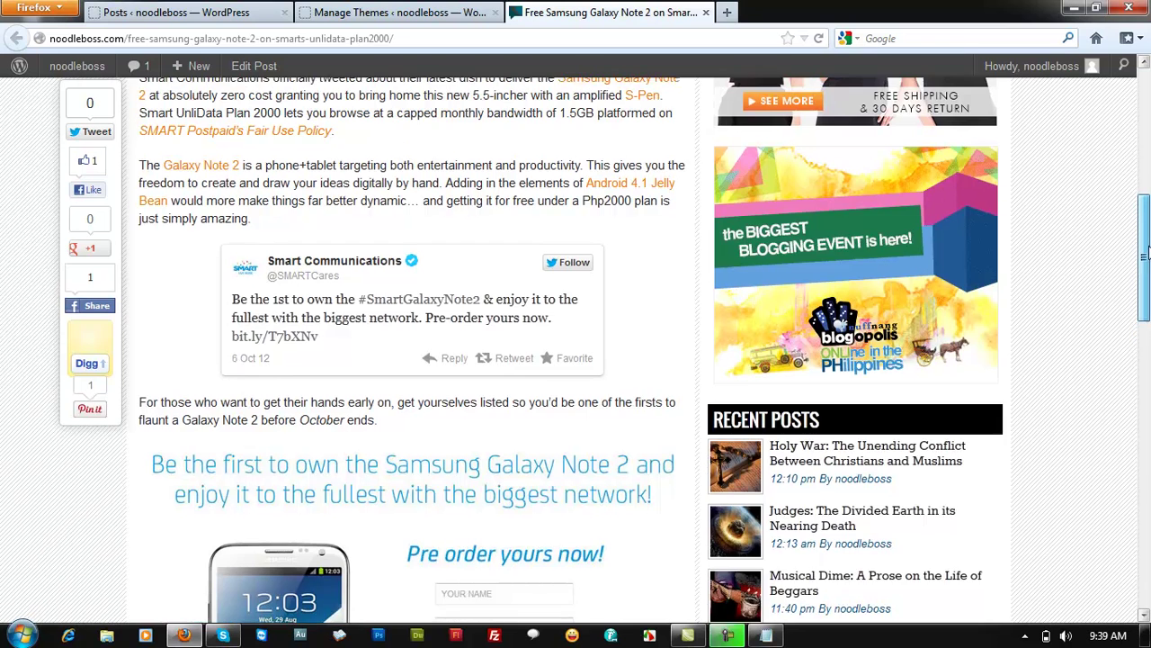
drag(1143, 256, 1144, 249)
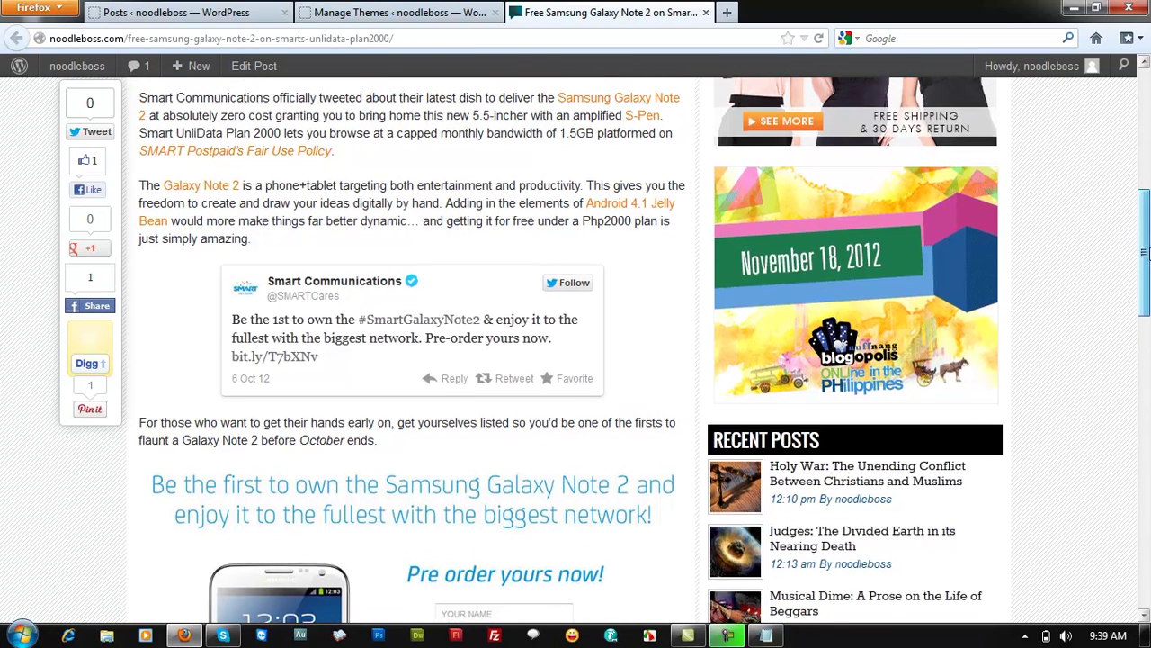
scroll(576, 350, down, 1)
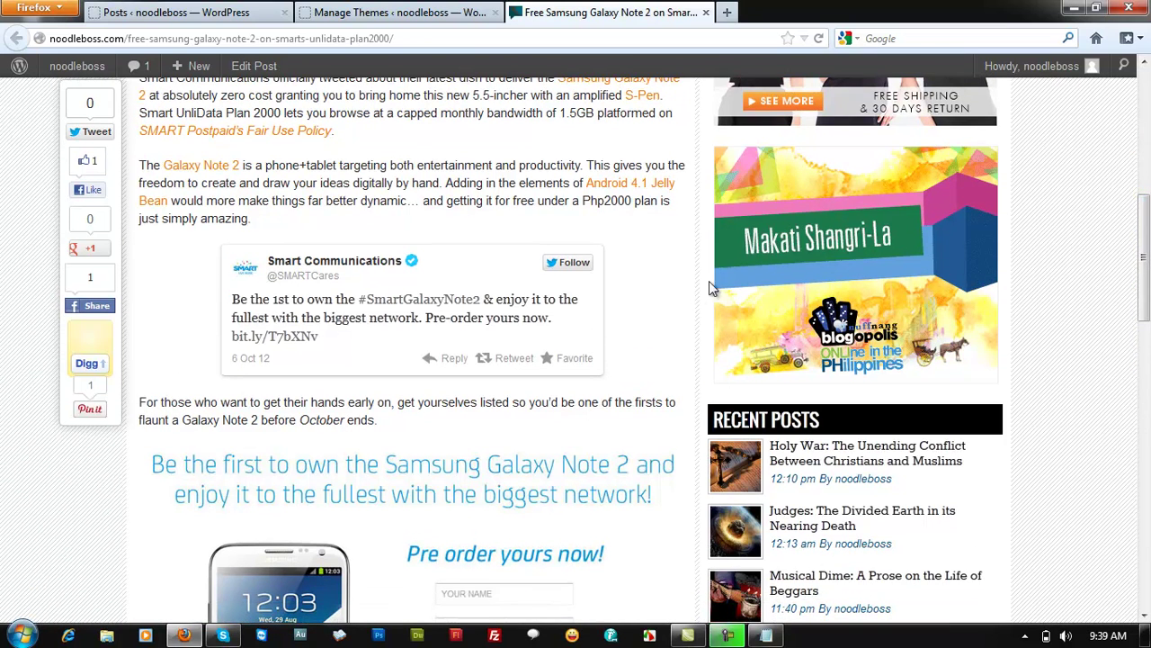
drag(1145, 277, 1146, 284)
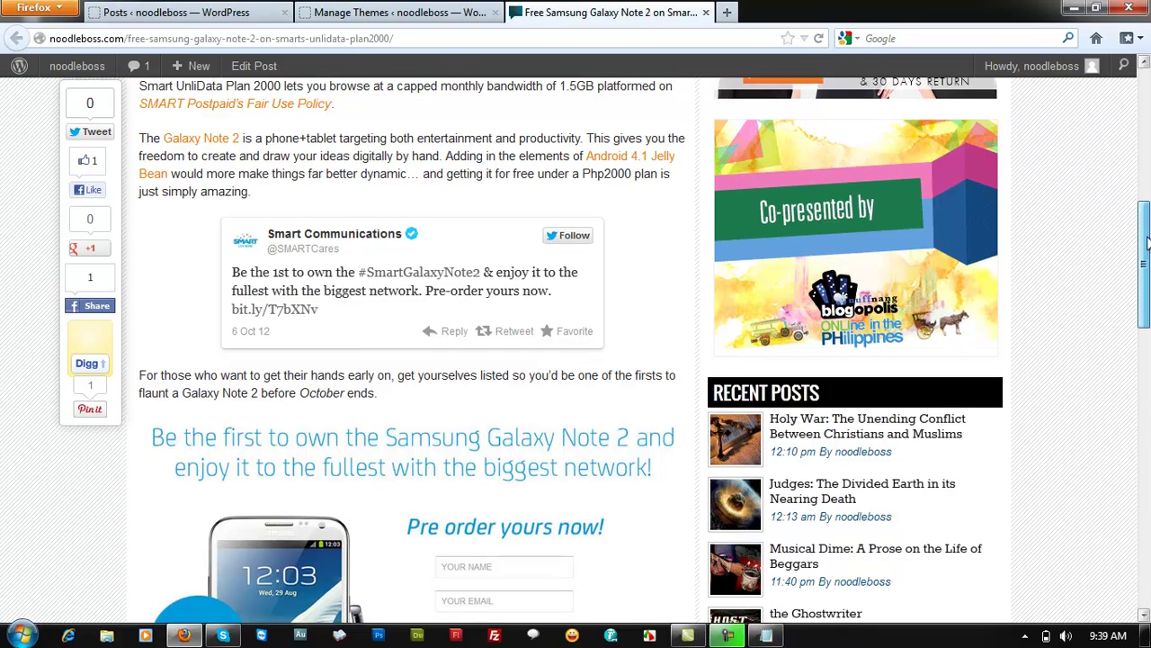
drag(1145, 241, 1146, 163)
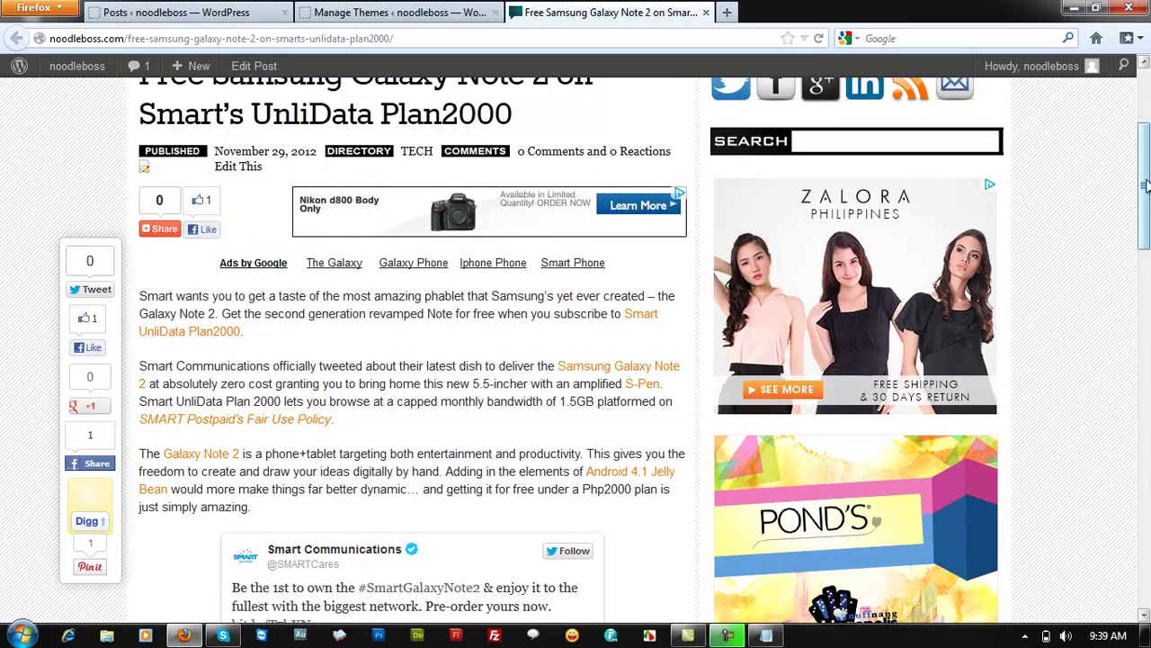
scroll(538, 324, down, 3)
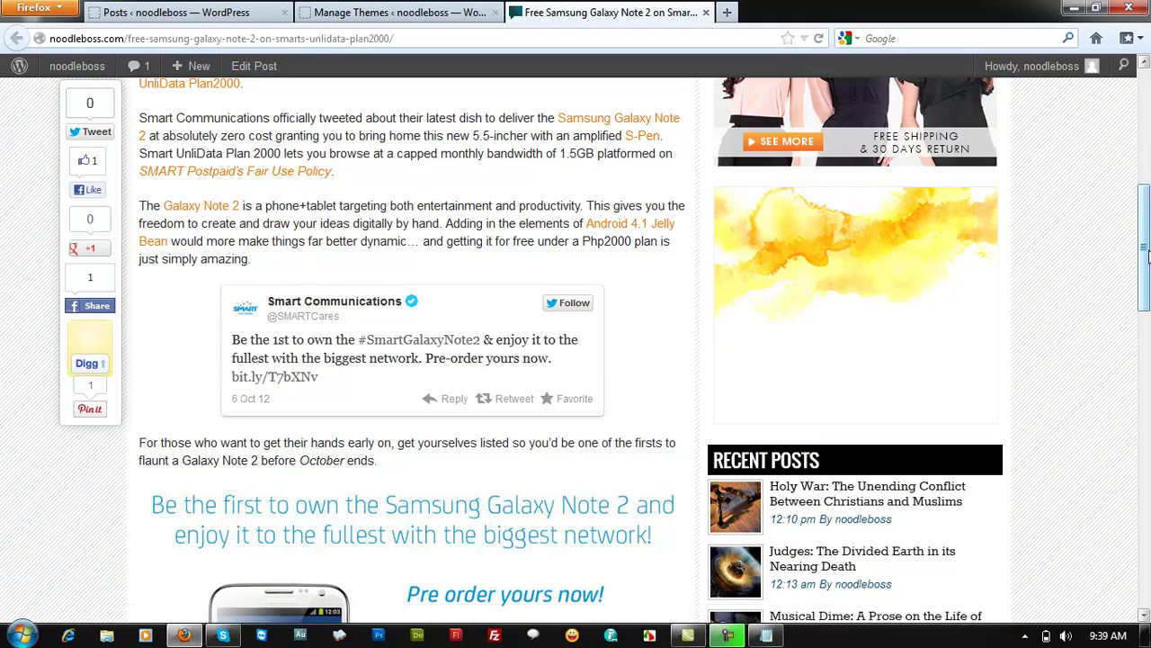
mouse_move(1145, 253)
mouse_down()
mouse_move(1147, 280)
mouse_move(1145, 258)
mouse_up()
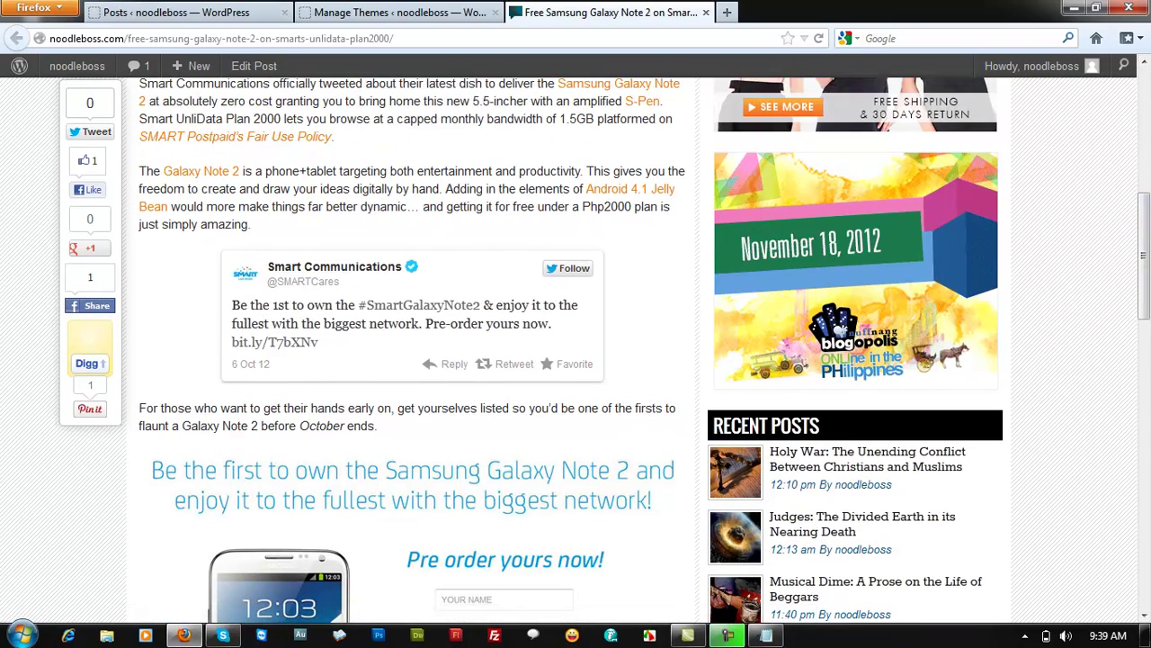
scroll(1145, 256, up, 5)
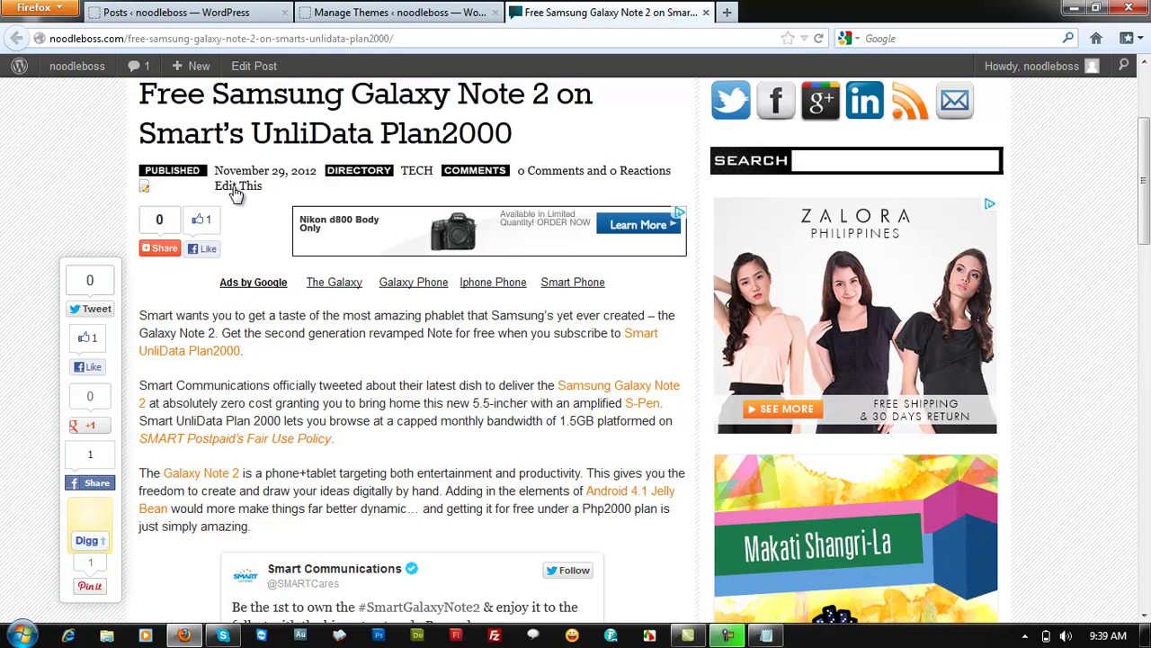
- Open the post's Edit This link in a new tab and switch to that editor
right_click(234, 191)
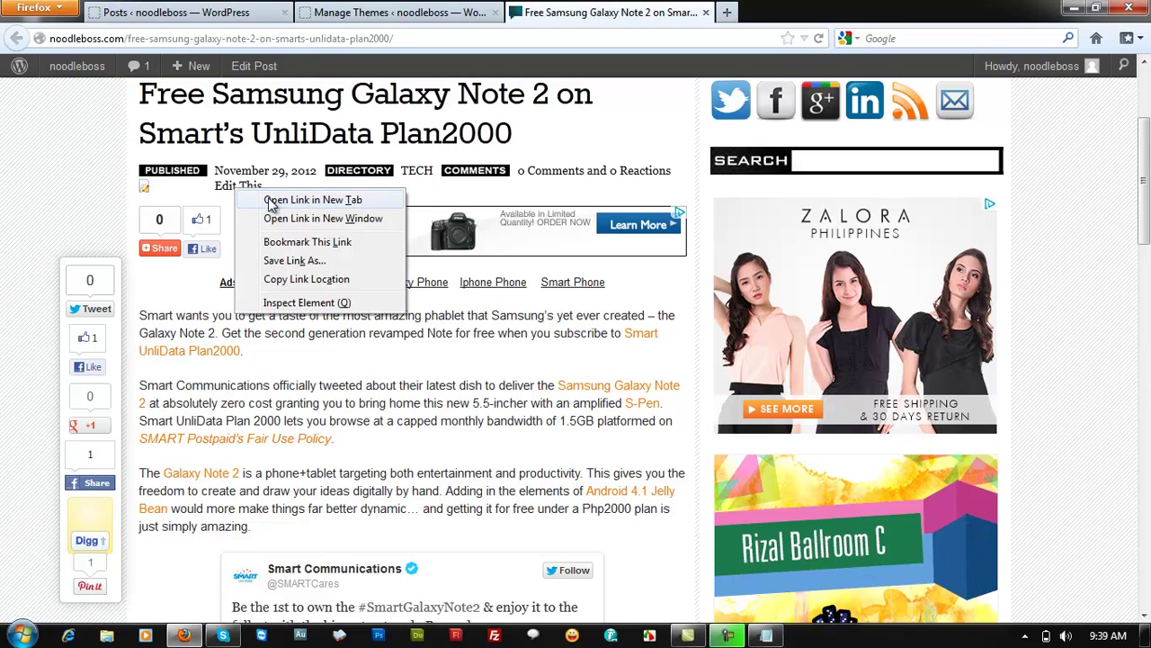
click(272, 201)
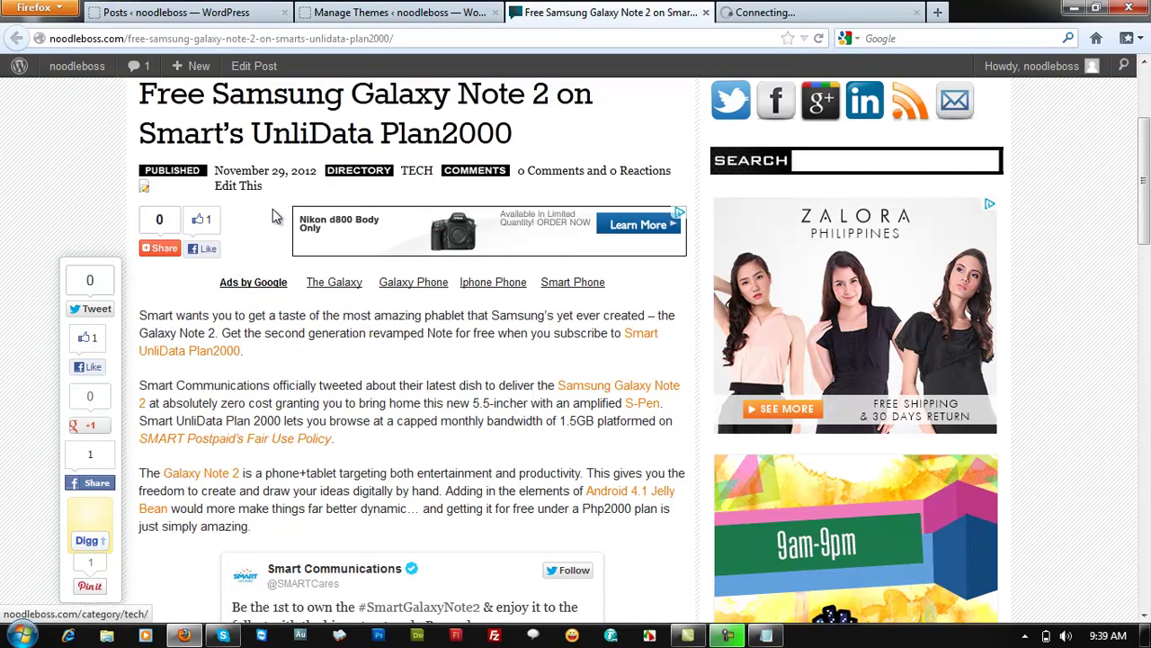
scroll(413, 302, down, 3)
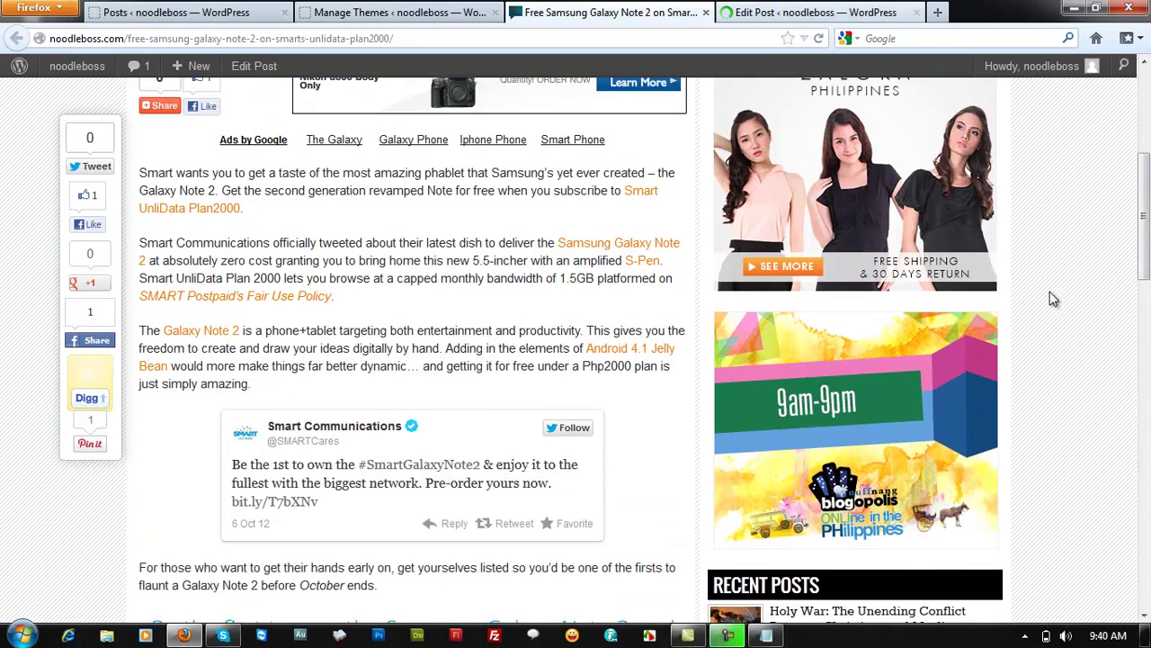
click(777, 12)
- Select the twitter-tweet blockquote embed code in the post's HTML editor
scroll(1148, 258, down, 5)
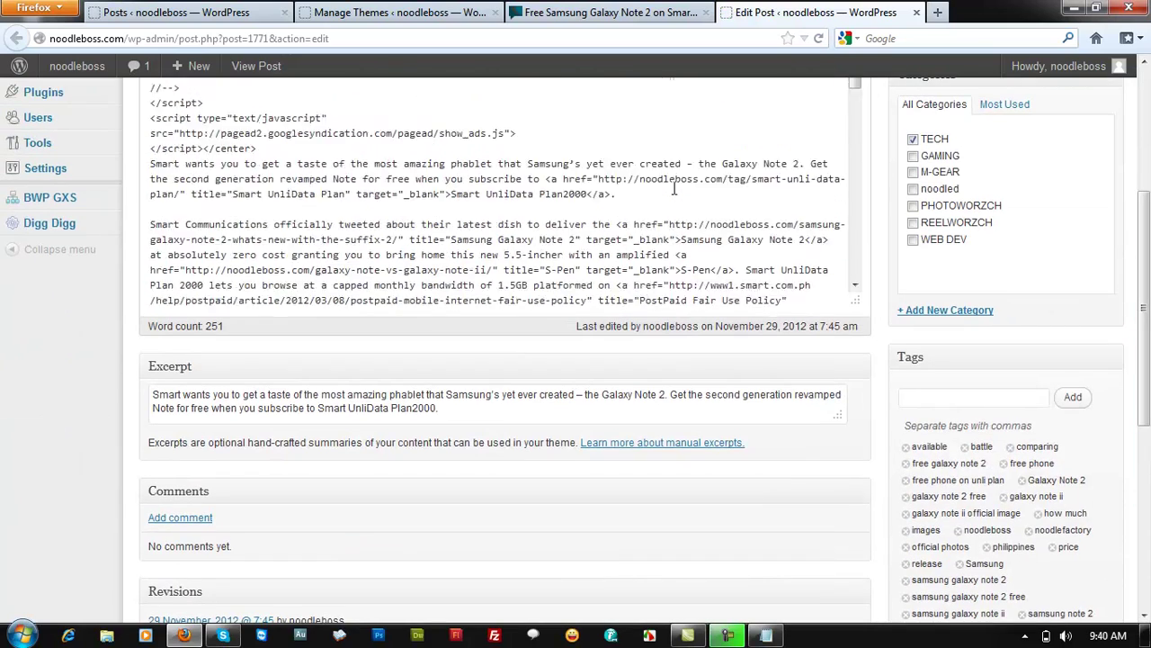
scroll(682, 194, down, 4)
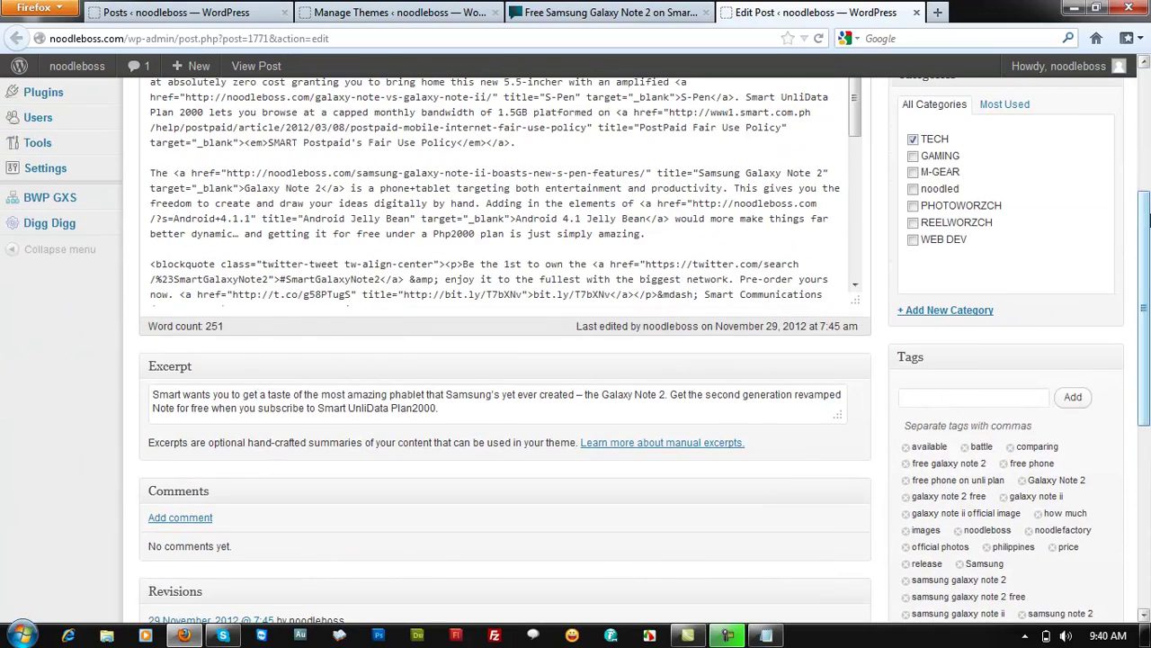
scroll(1147, 221, up, 4)
scroll(402, 381, down, 3)
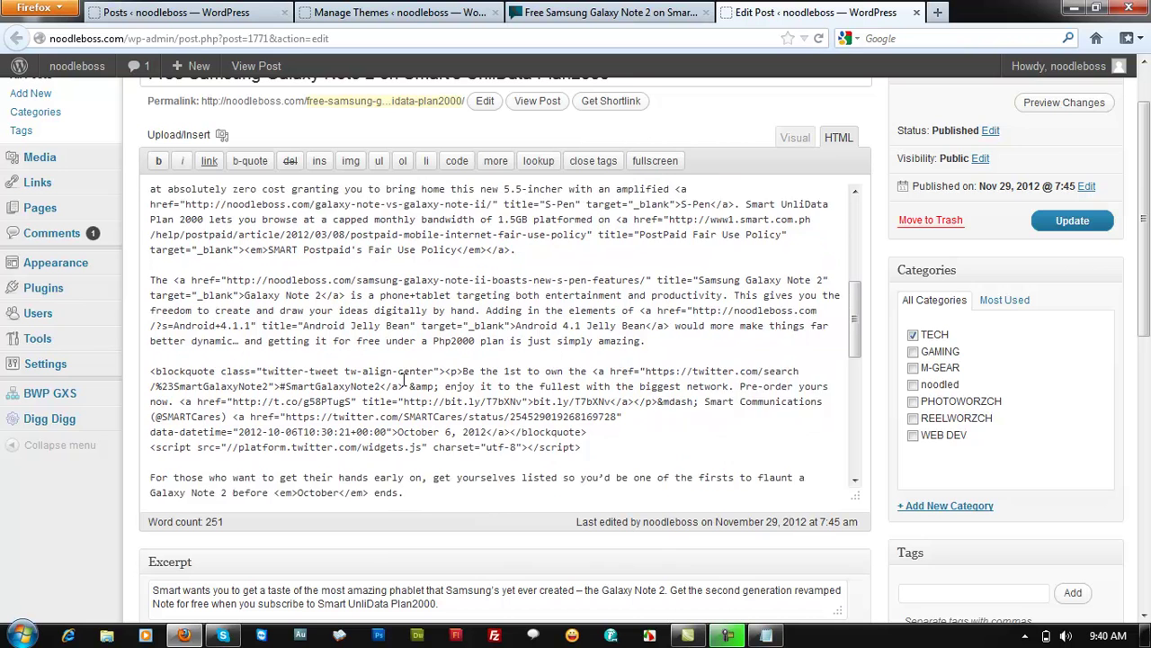
mouse_move(154, 338)
mouse_down()
mouse_move(360, 354)
mouse_move(422, 384)
mouse_move(609, 393)
mouse_move(603, 407)
mouse_move(455, 396)
mouse_move(151, 339)
mouse_up()
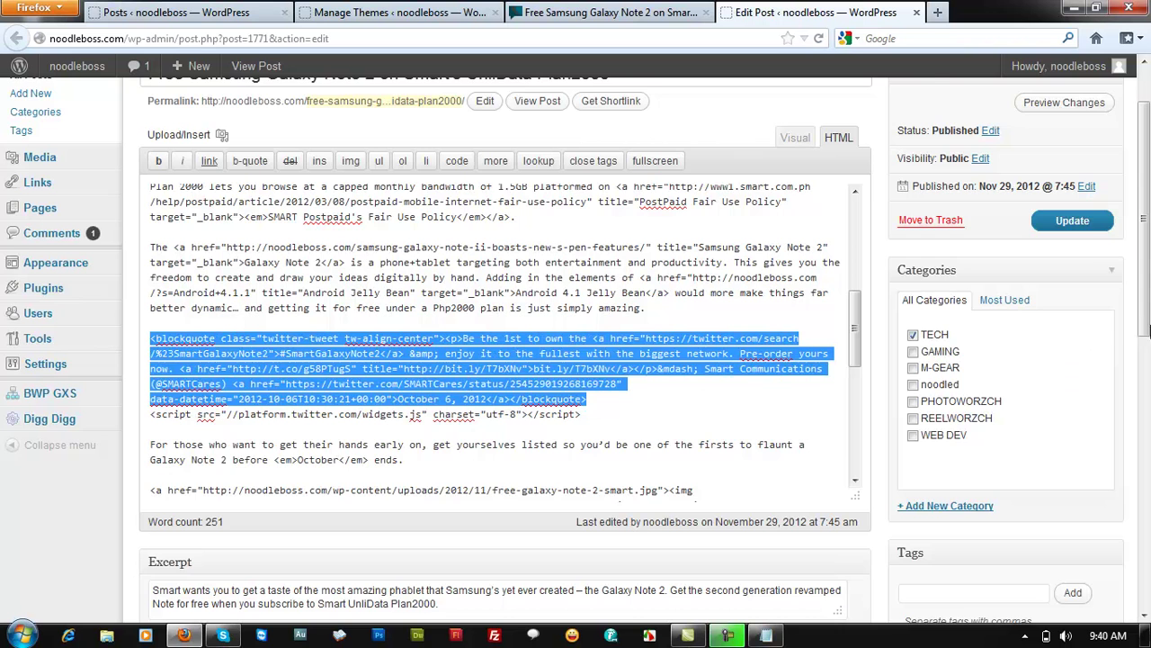
drag(1148, 333, 1148, 302)
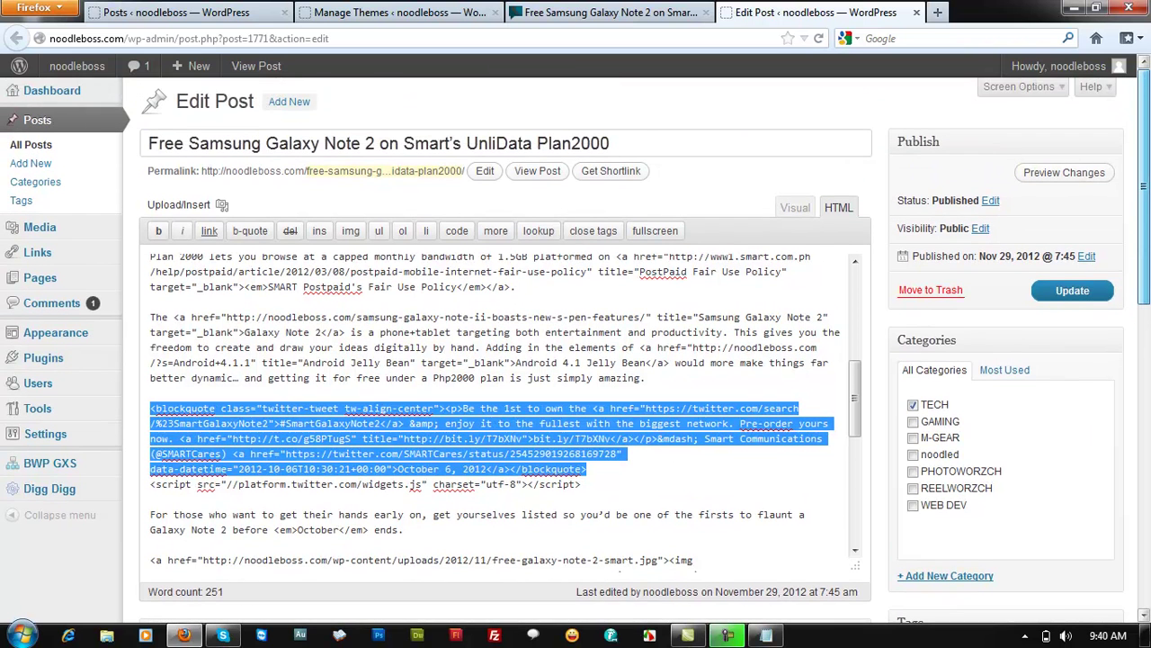
drag(1150, 227, 1149, 227)
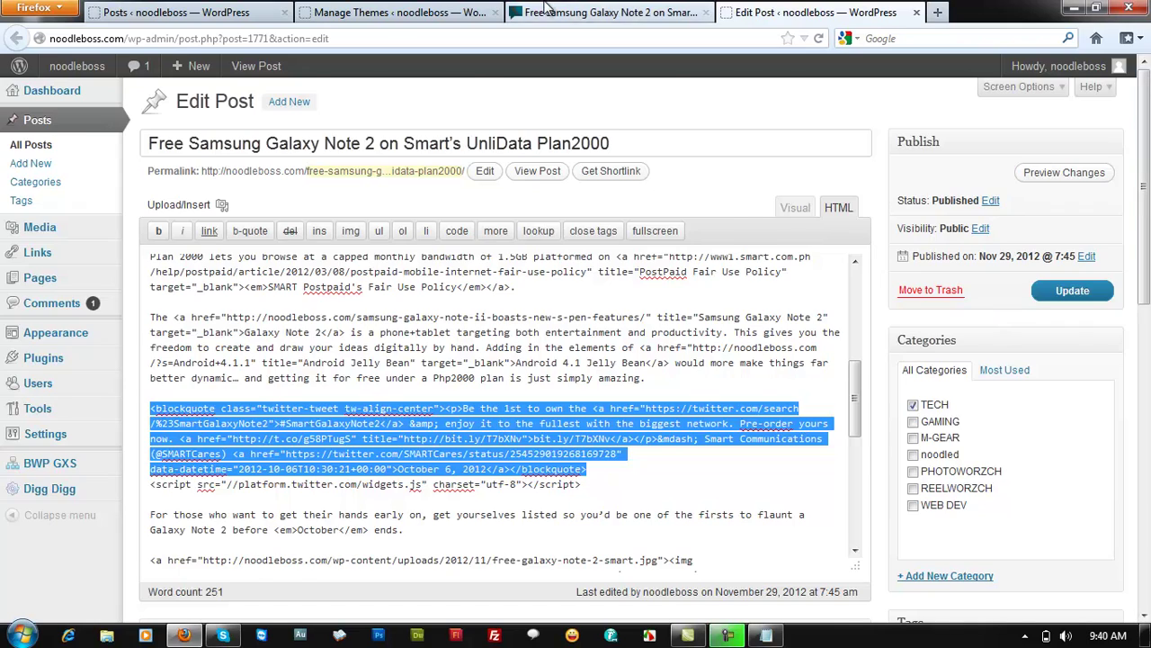
- Back on the article, follow the tweet card's Smart Communications name link to its Twitter profile
click(546, 11)
drag(1145, 219, 1146, 235)
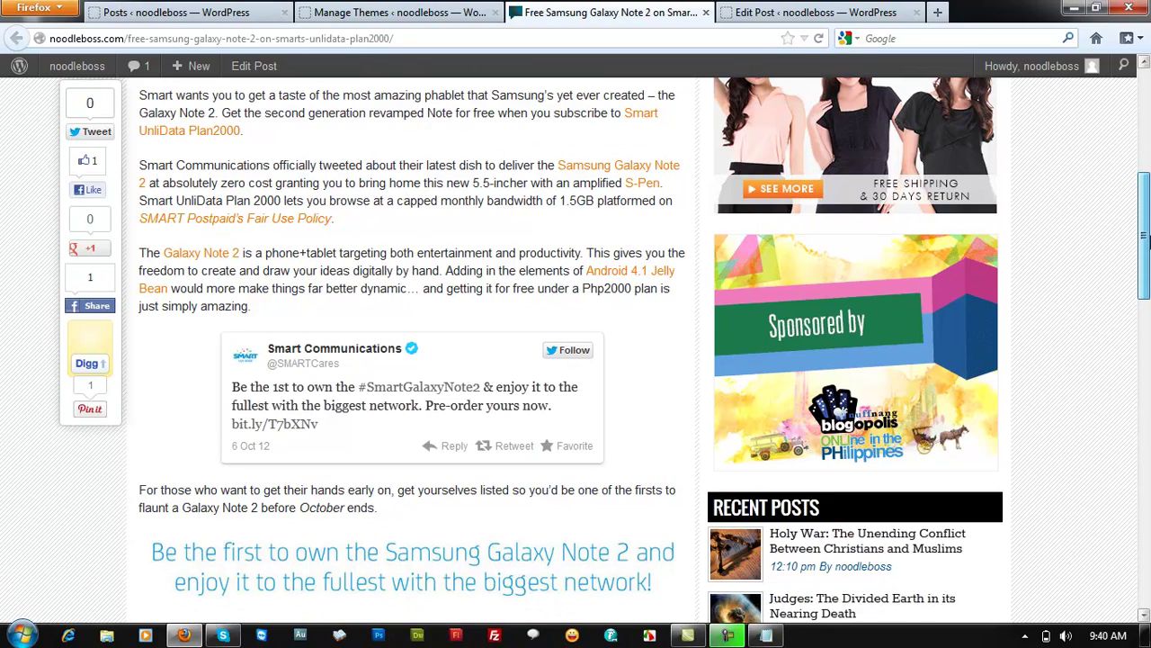
drag(1146, 236, 1146, 206)
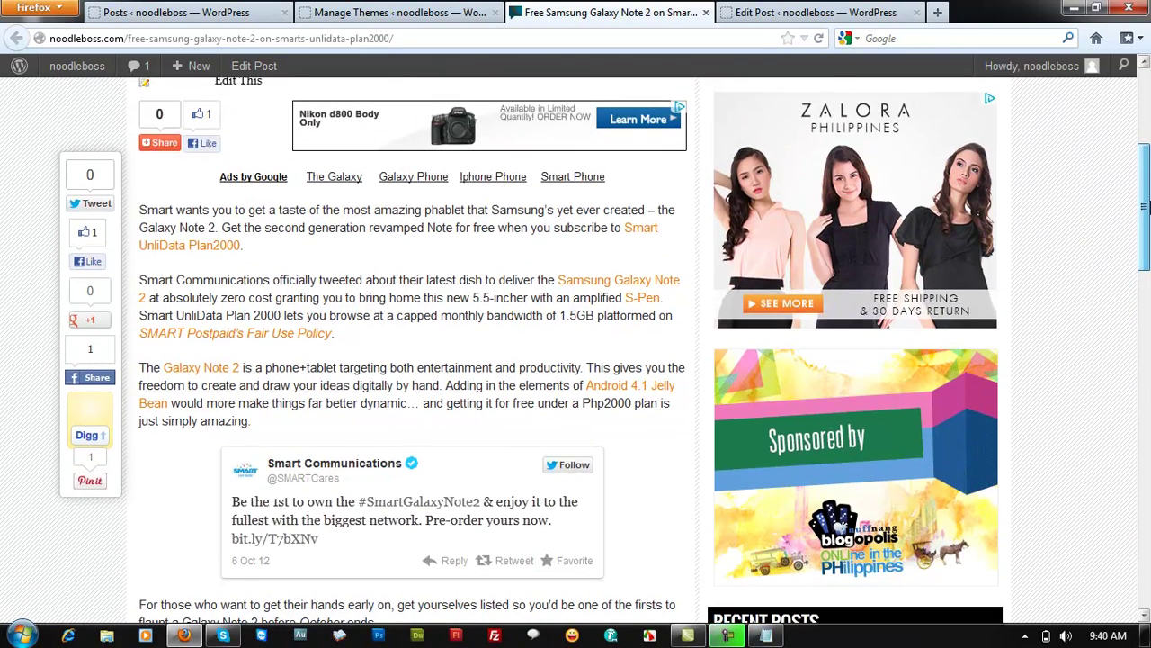
scroll(478, 240, down, 2)
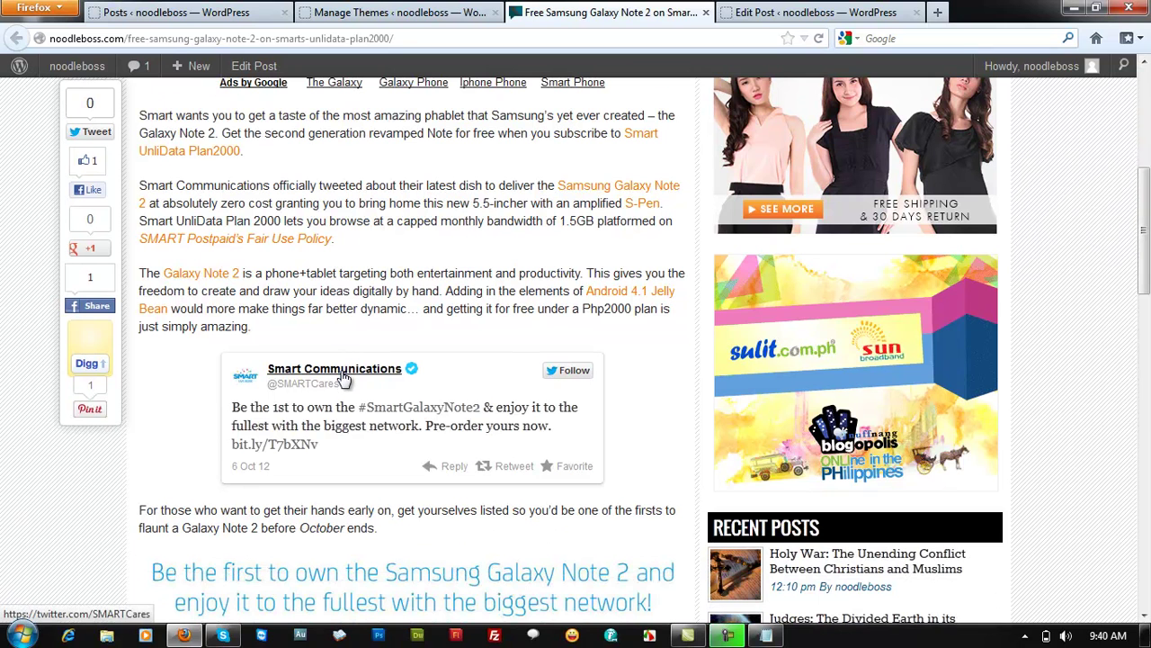
click(344, 378)
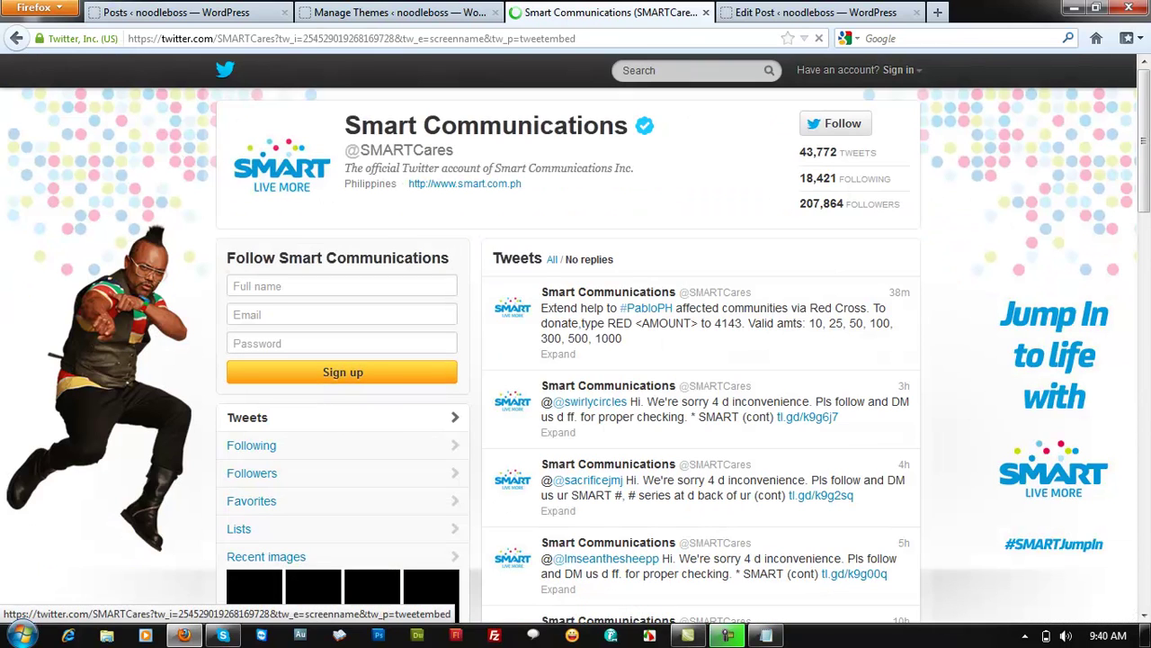
- Open the Smart Communications profile summary, then the #PabloPH Red Cross donation tweet's Details page
drag(1148, 155, 1147, 159)
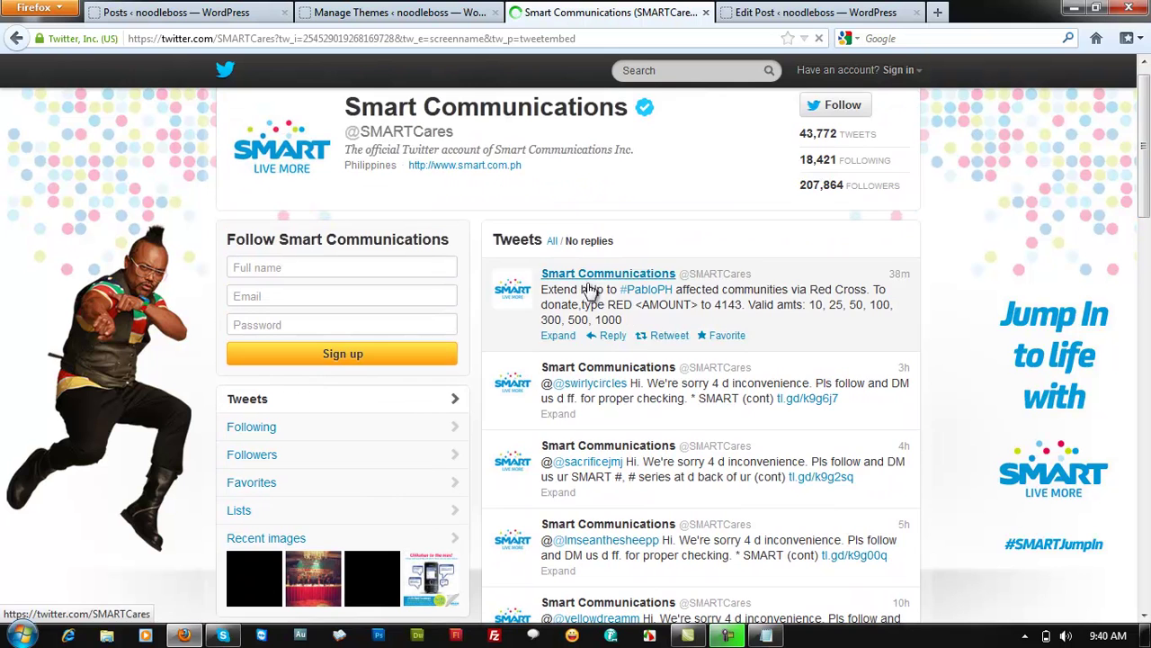
scroll(930, 239, down, 1)
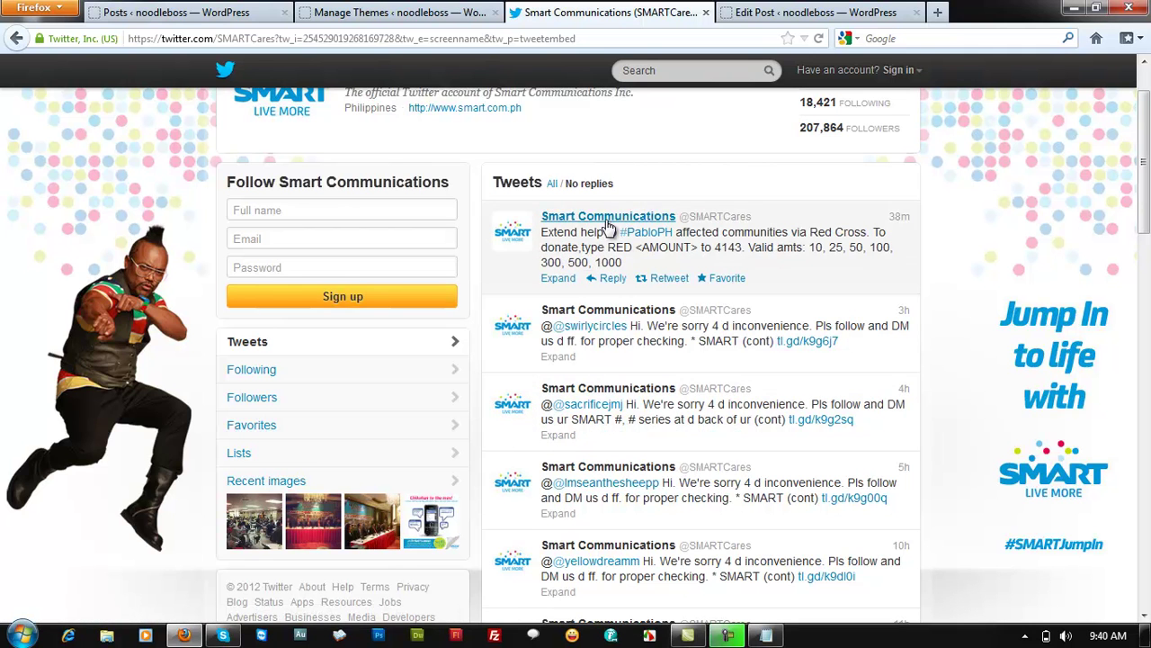
click(586, 261)
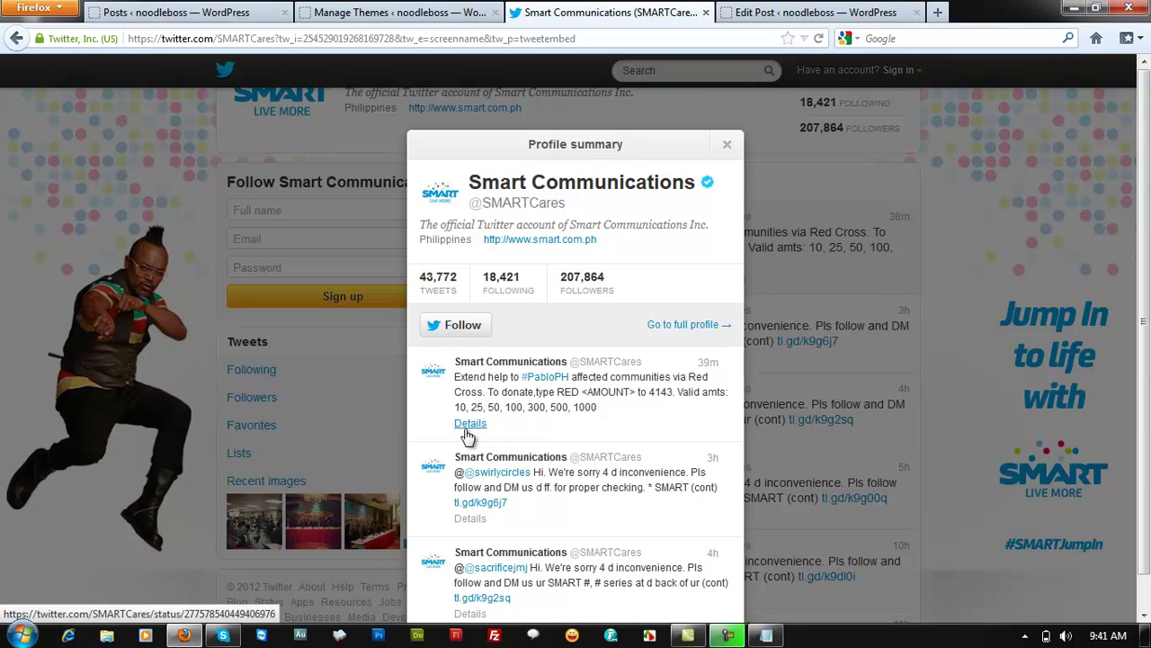
click(727, 145)
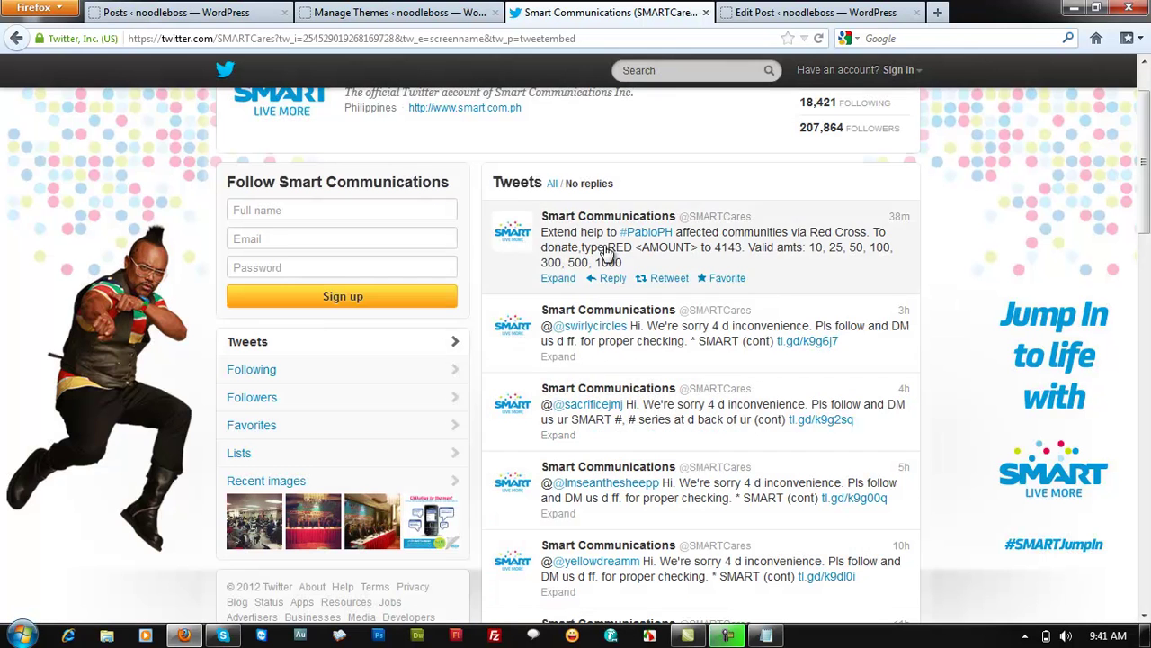
click(597, 309)
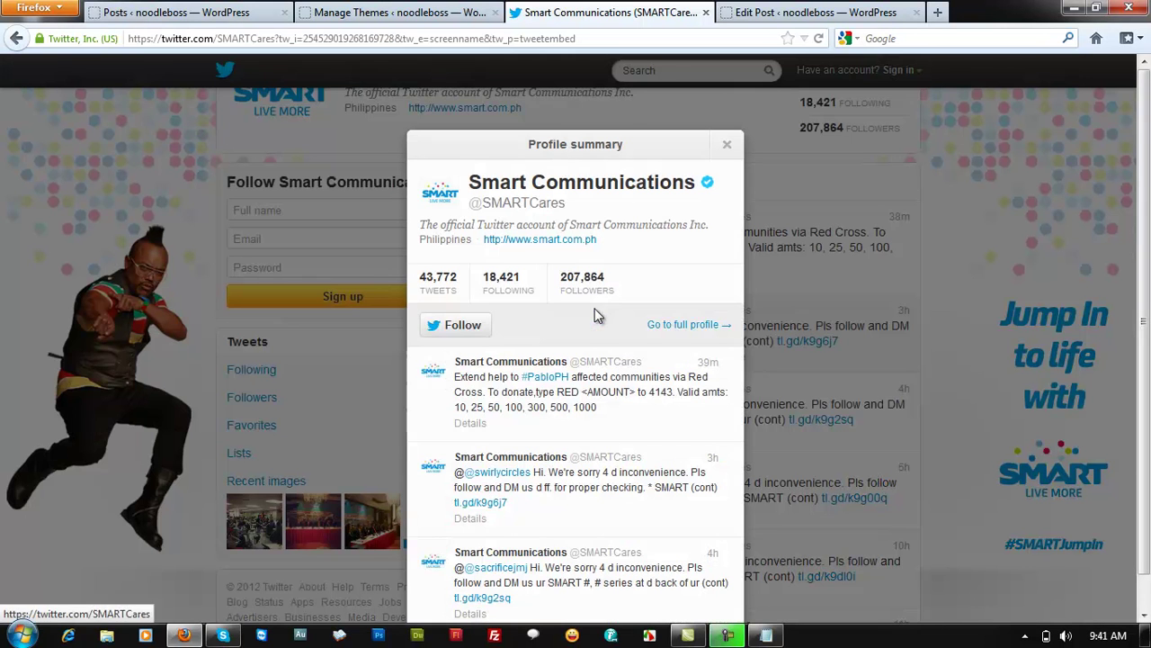
click(474, 430)
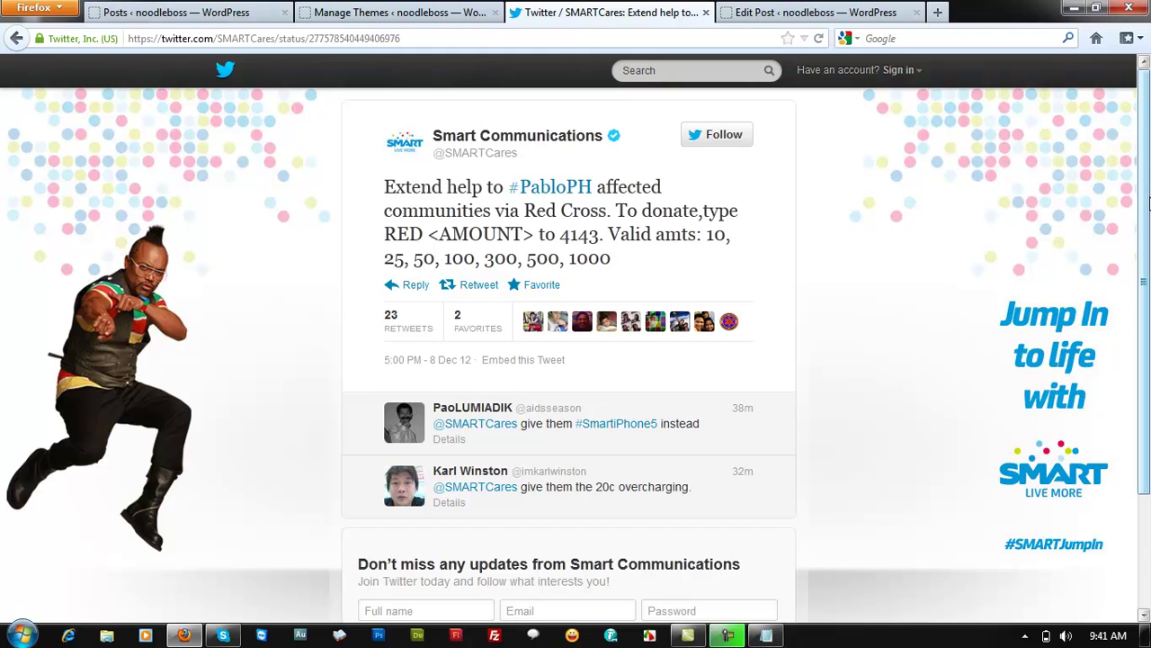
scroll(502, 122, down, 1)
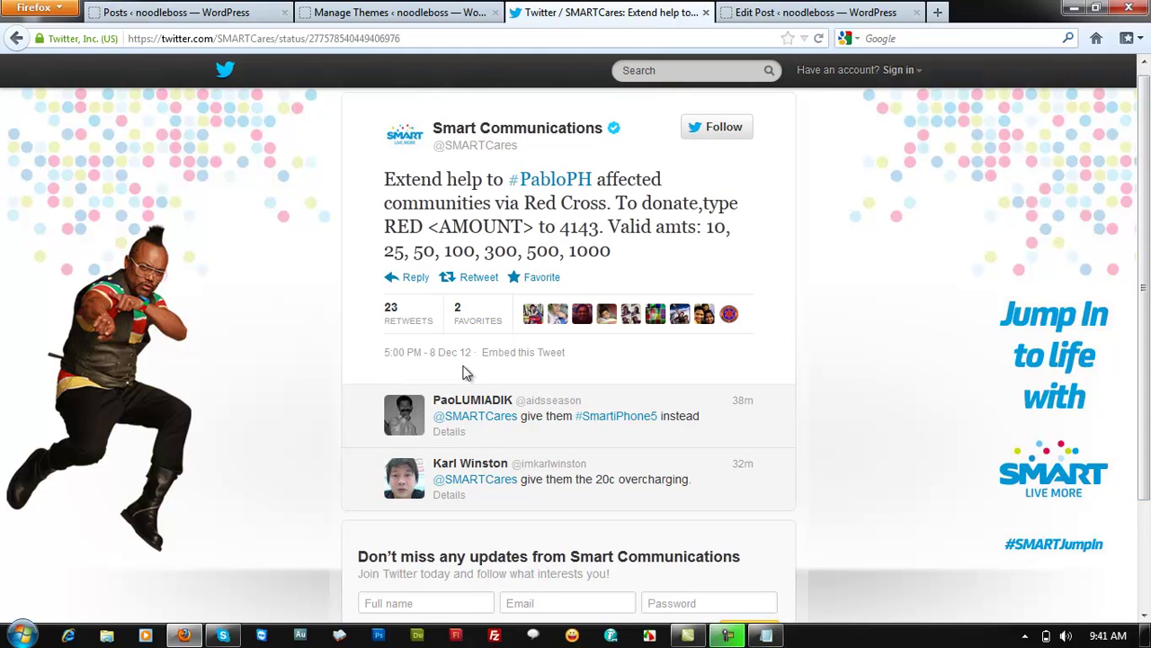
- Open Embed this Tweet and preview its Shortcode and Link versions
click(527, 358)
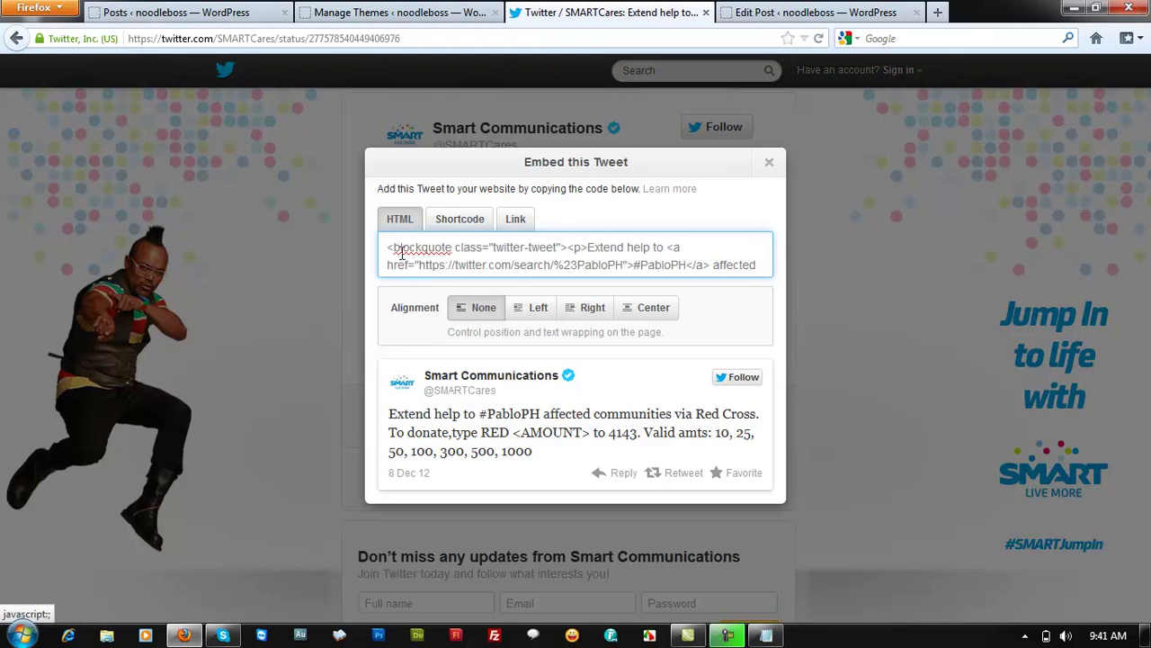
click(480, 223)
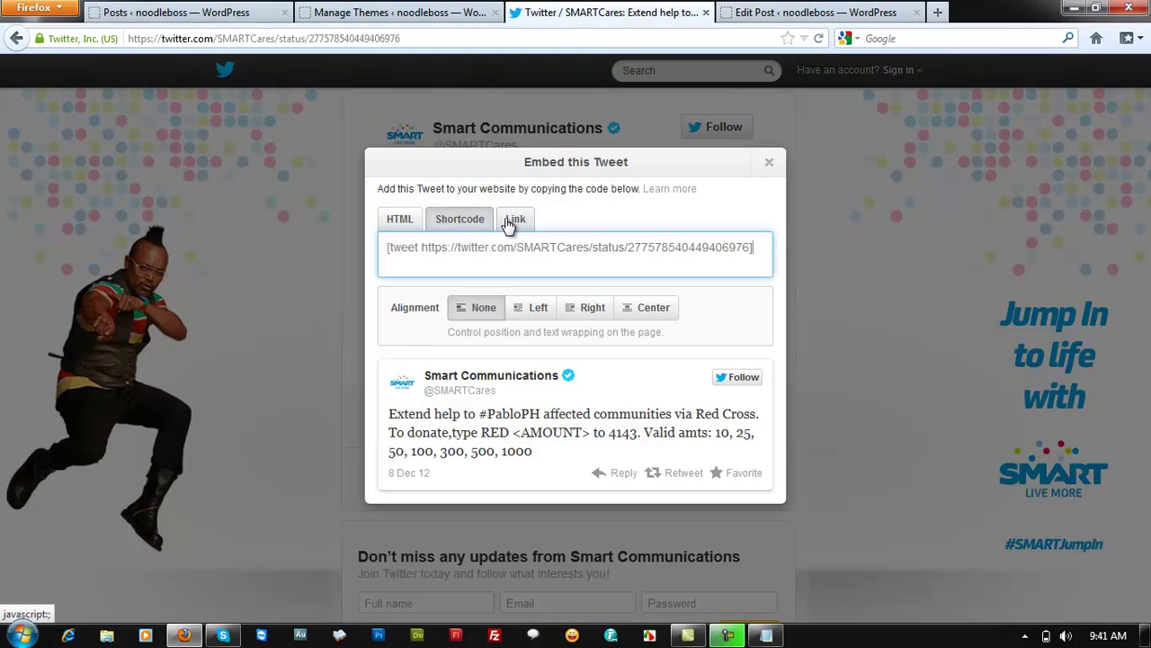
click(514, 225)
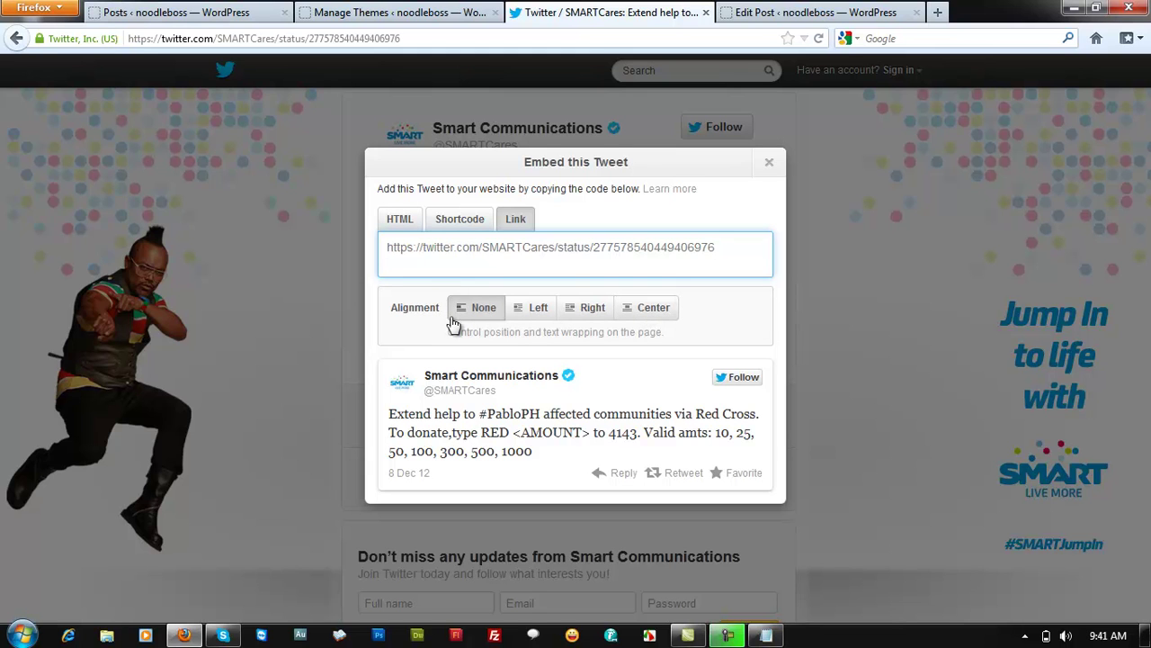
- Return to the HTML code and try Center, Right and Left alignment, settling on None
click(389, 219)
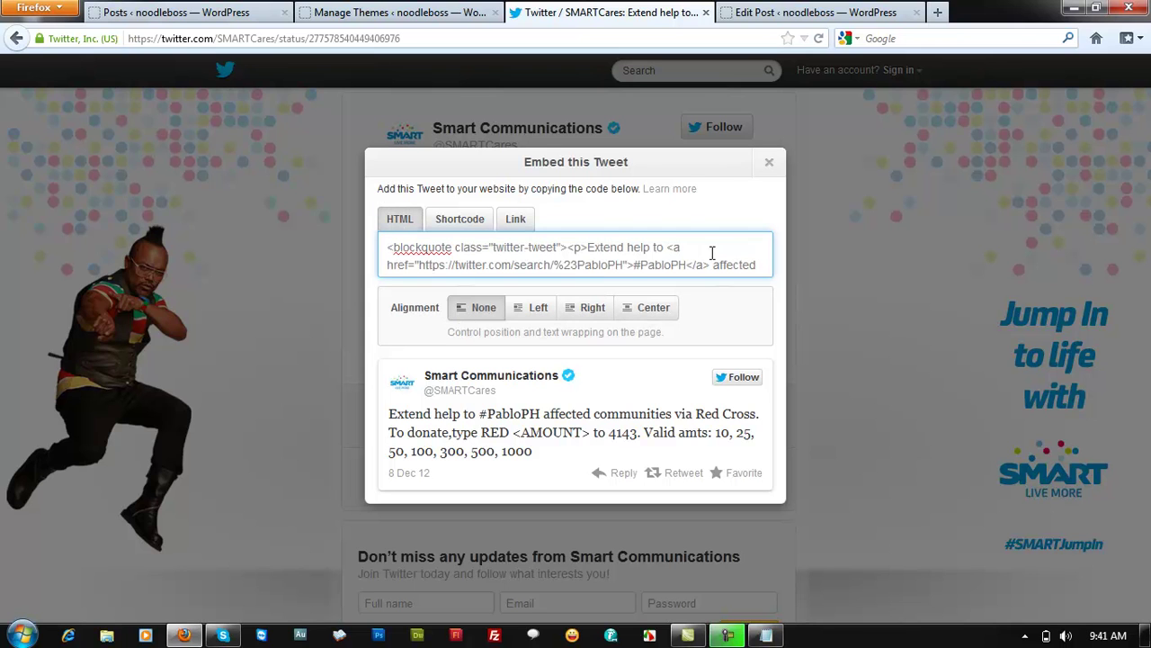
click(664, 310)
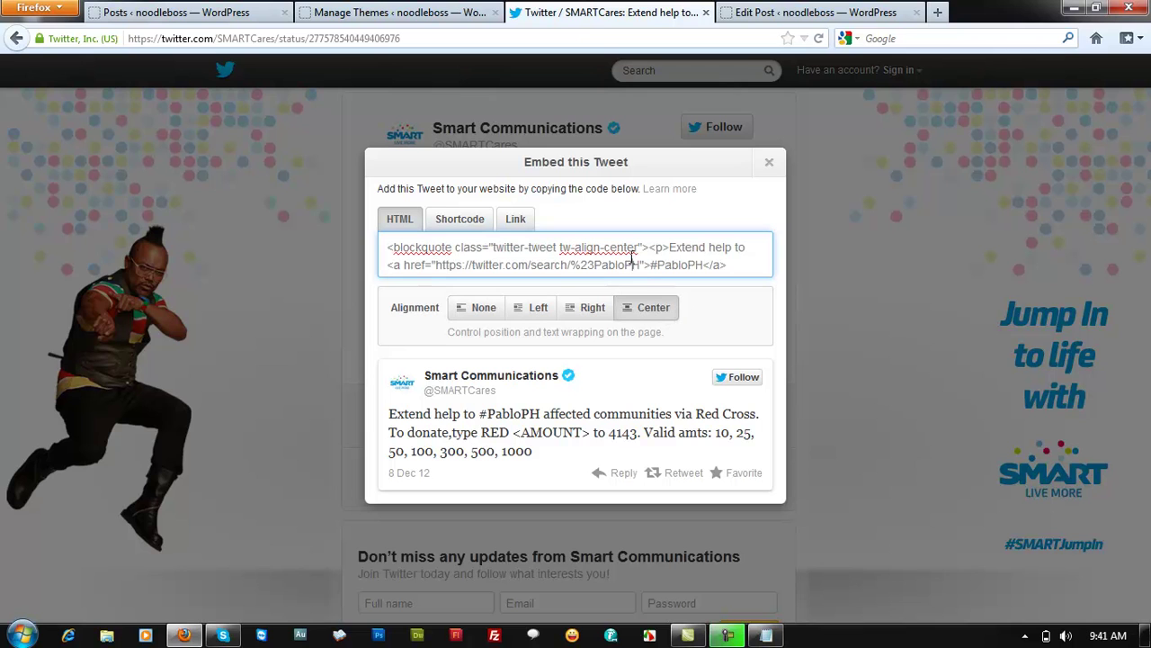
click(580, 311)
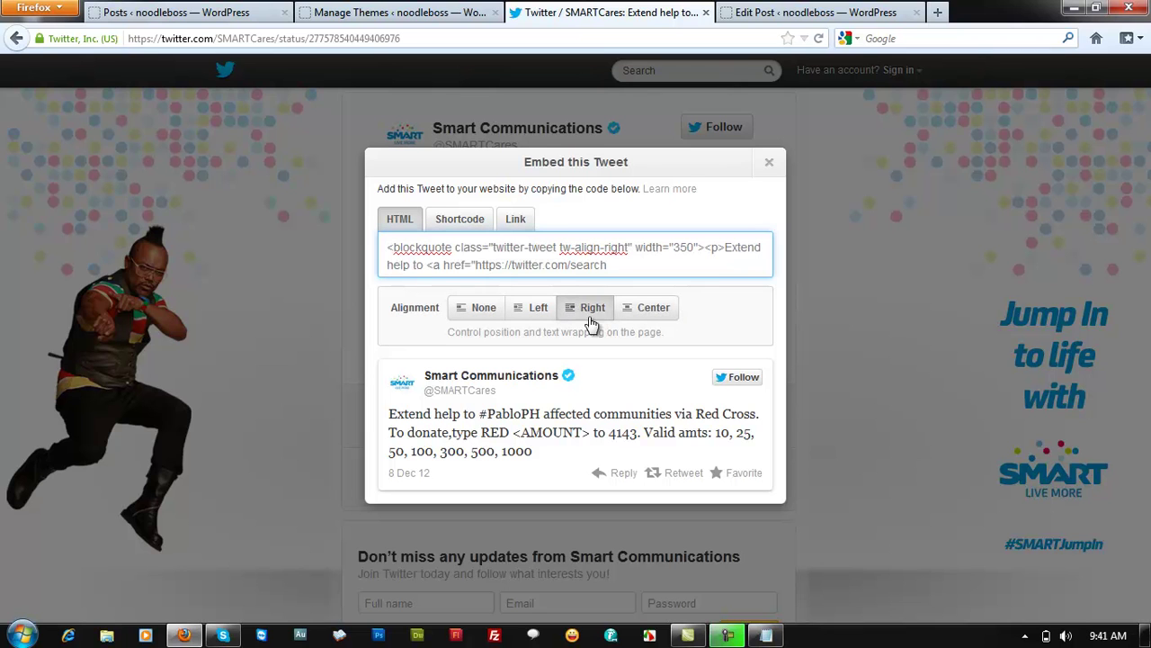
click(535, 310)
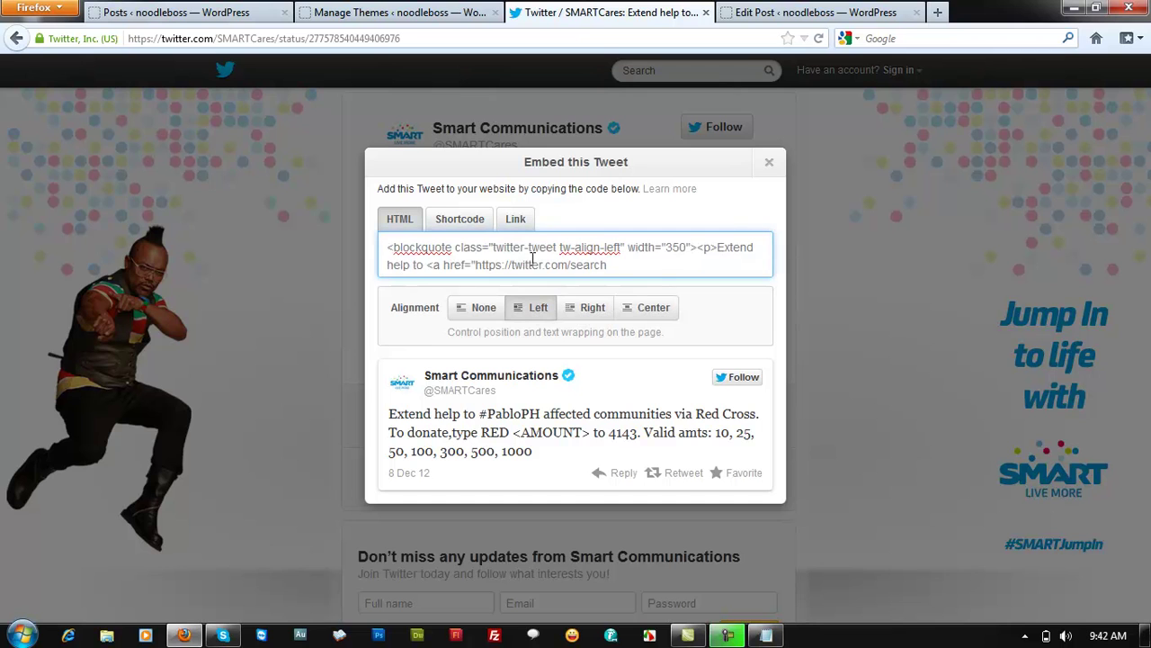
click(479, 311)
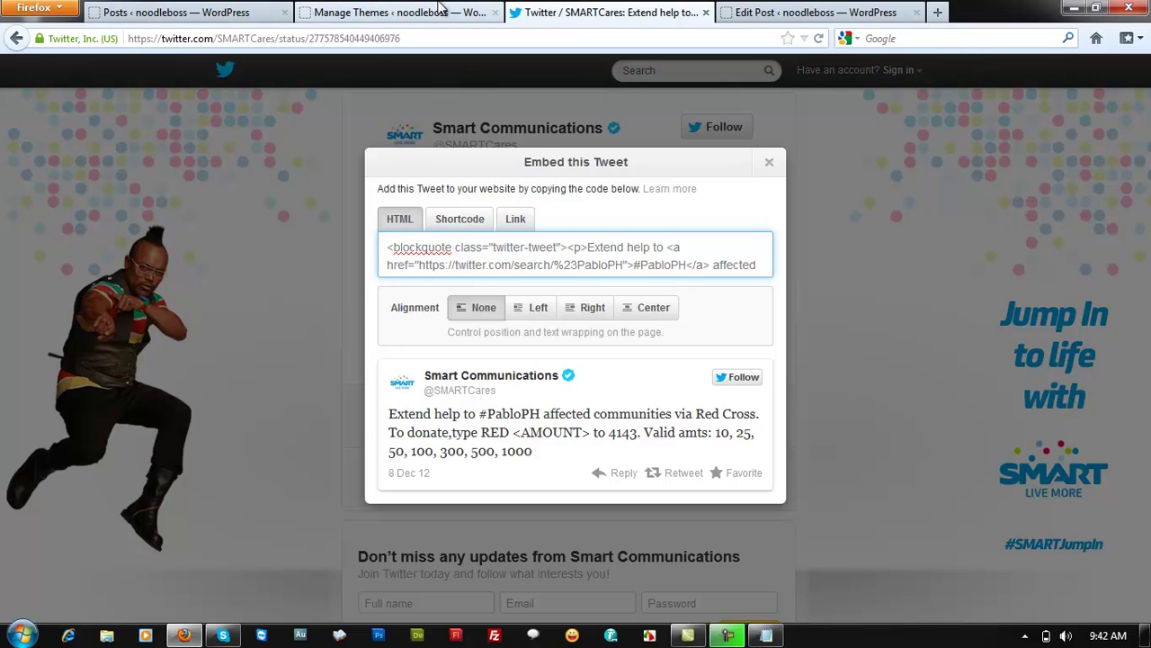
- Bring the post's existing tweet embed code into view in the WordPress editor
click(751, 12)
scroll(654, 373, up, 4)
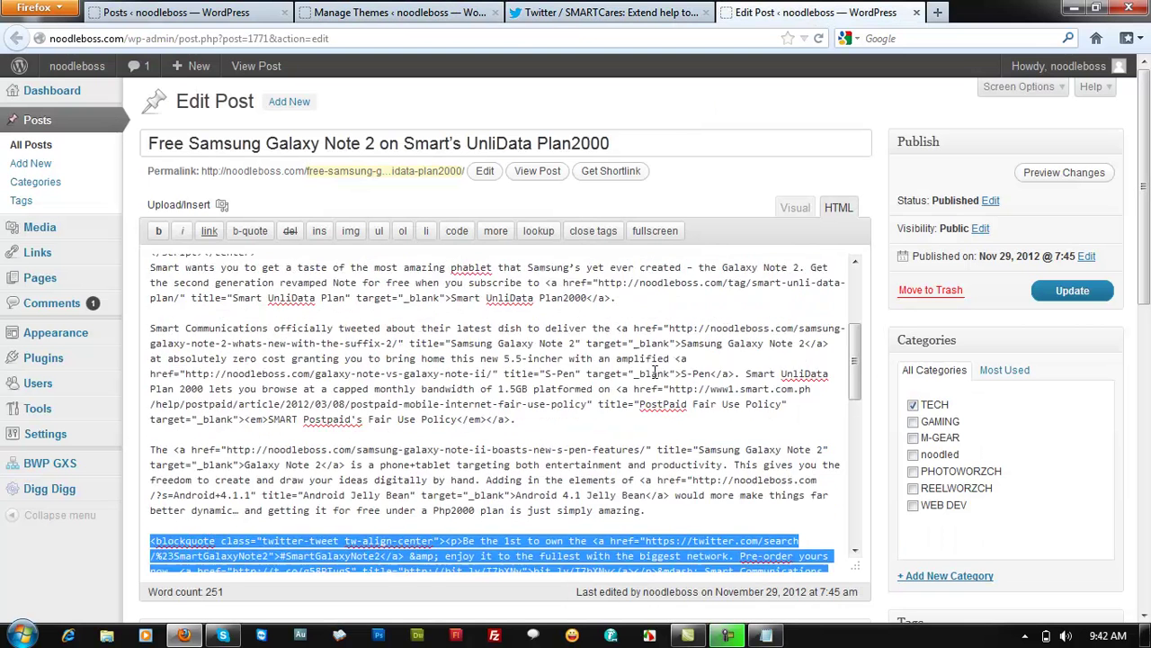
scroll(654, 376, down, 5)
scroll(654, 373, down, 4)
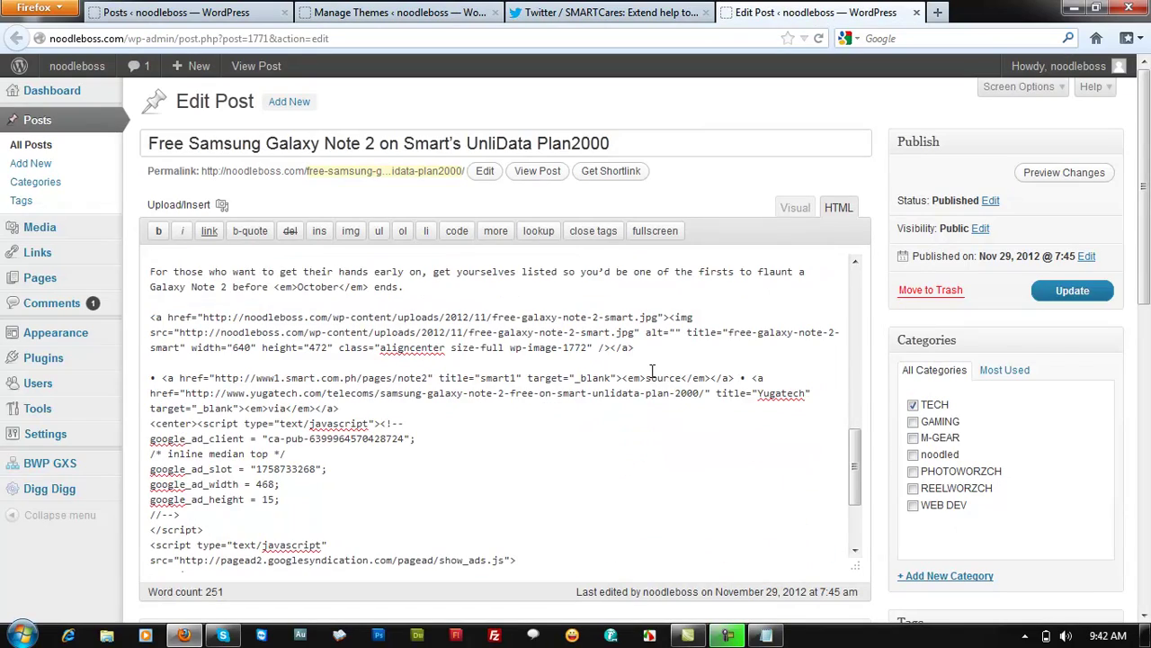
click(620, 11)
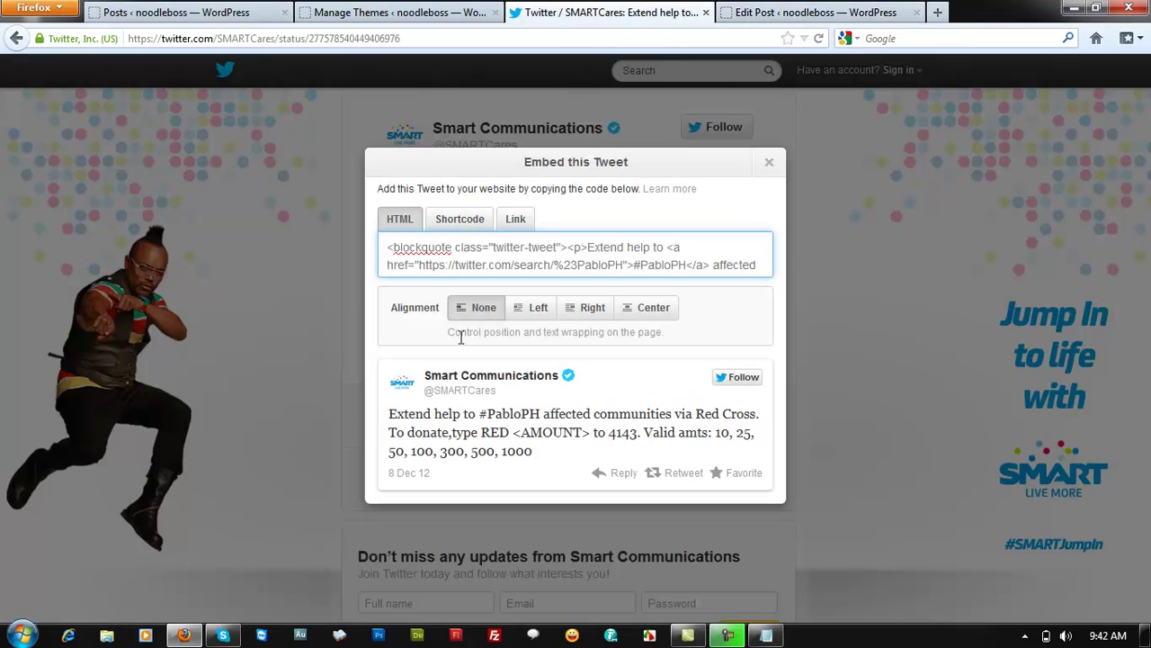
key(ctrl+Tab)
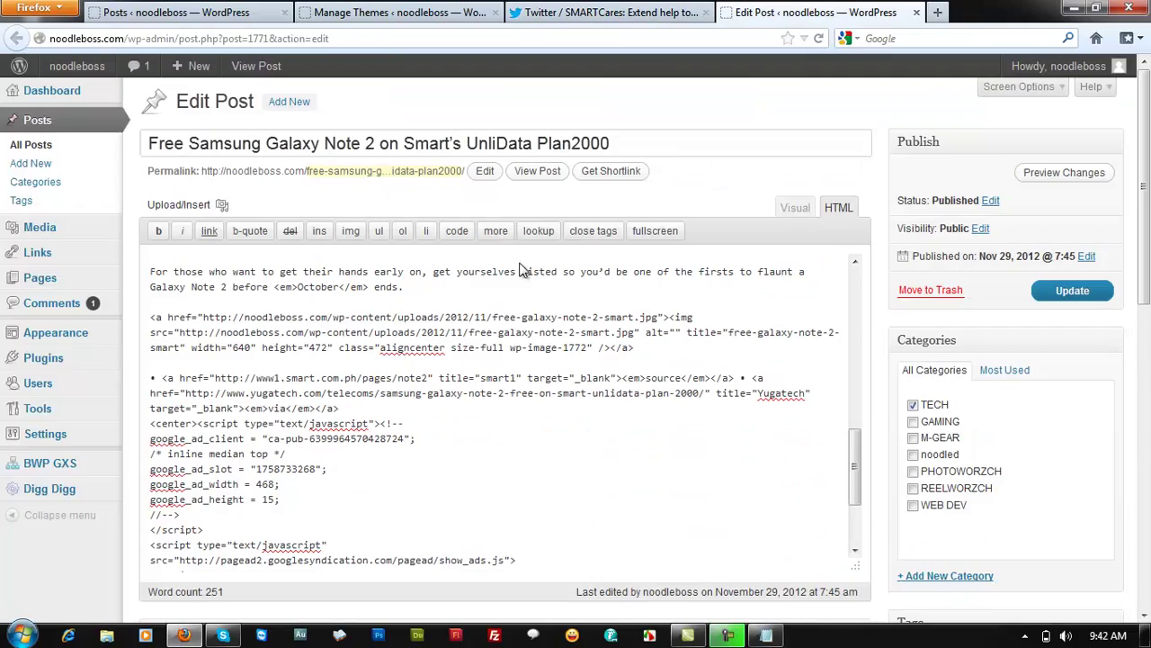
key(ctrl+v)
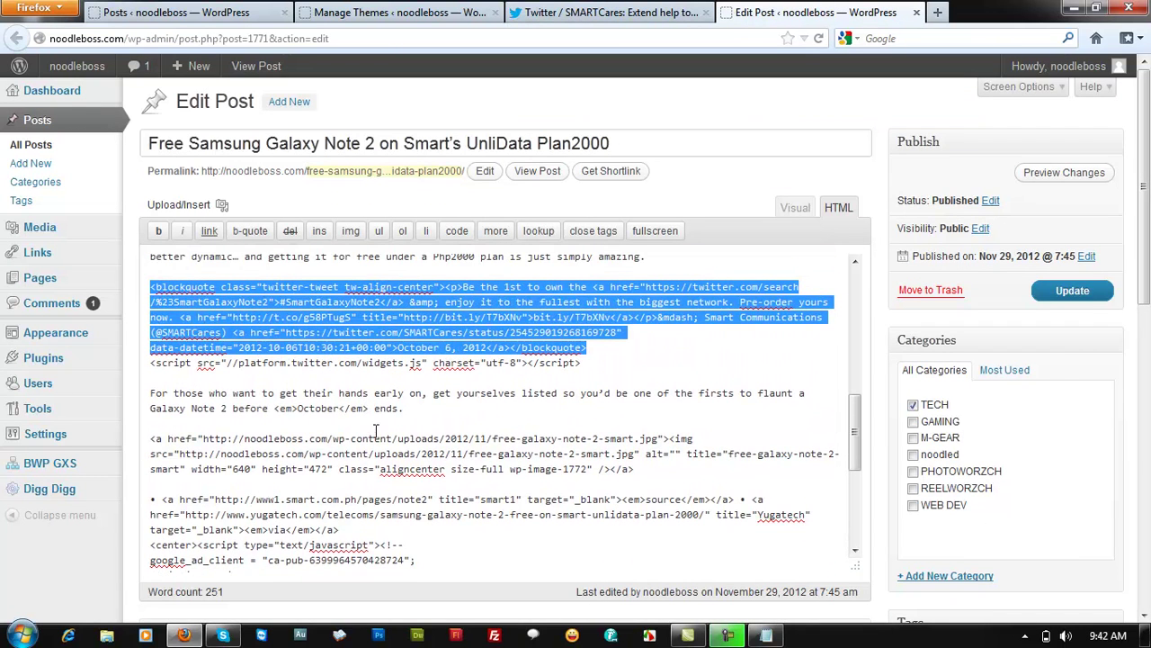
- Compare it with Twitter's embed code, then select the full HTML code box and return to WordPress
click(566, 11)
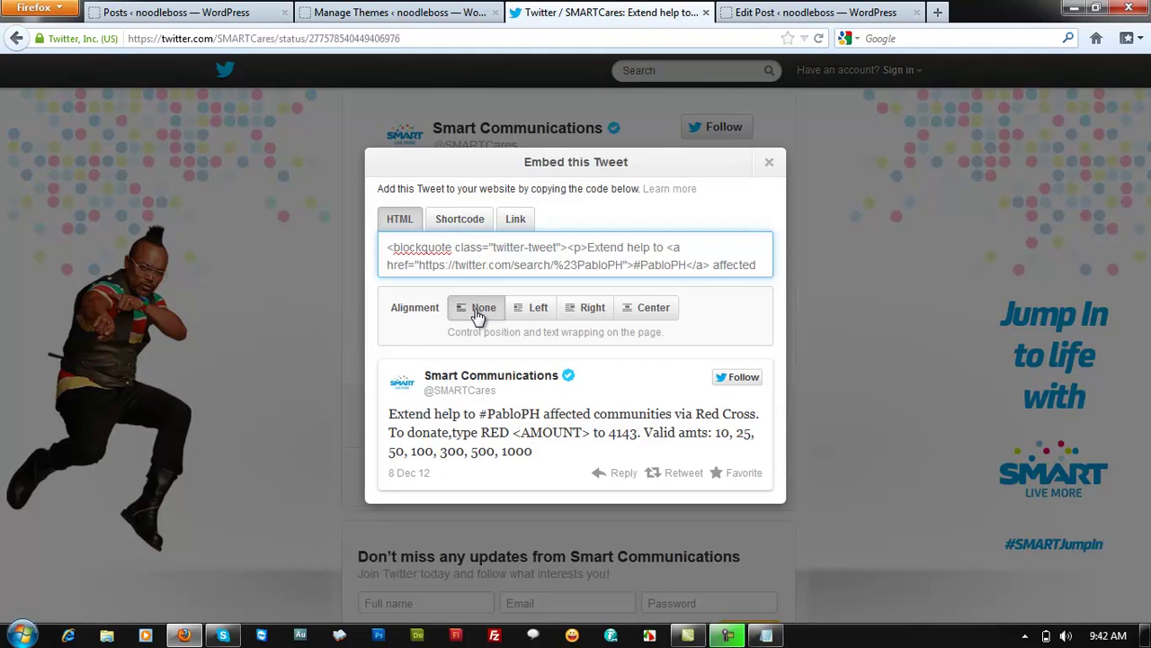
click(764, 12)
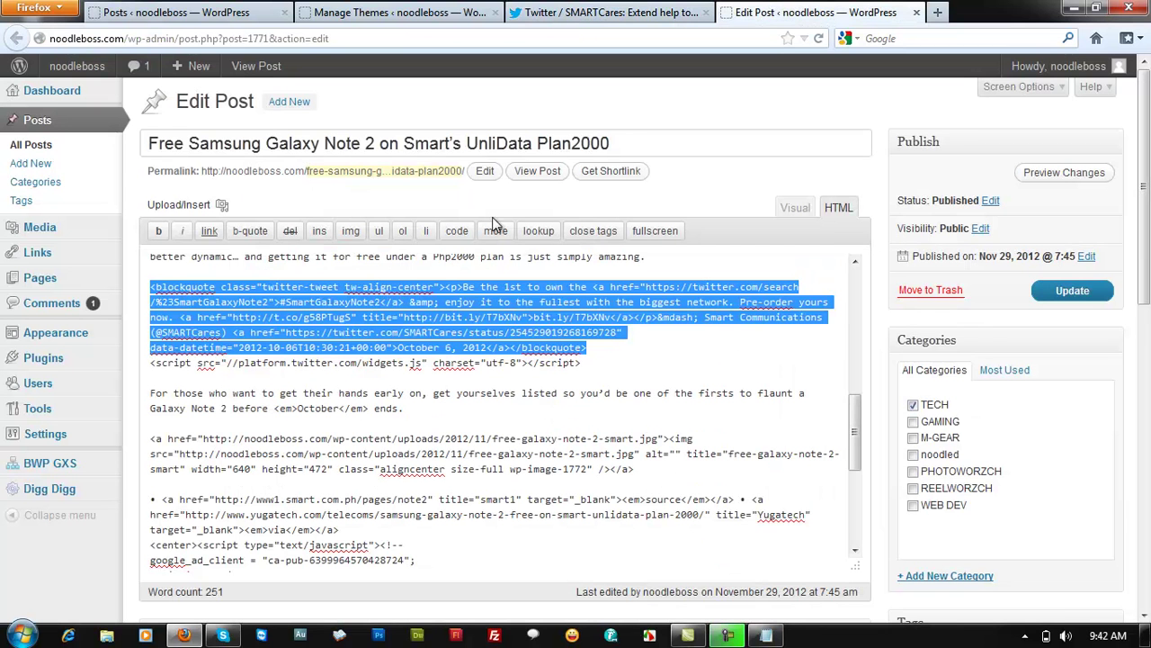
click(617, 11)
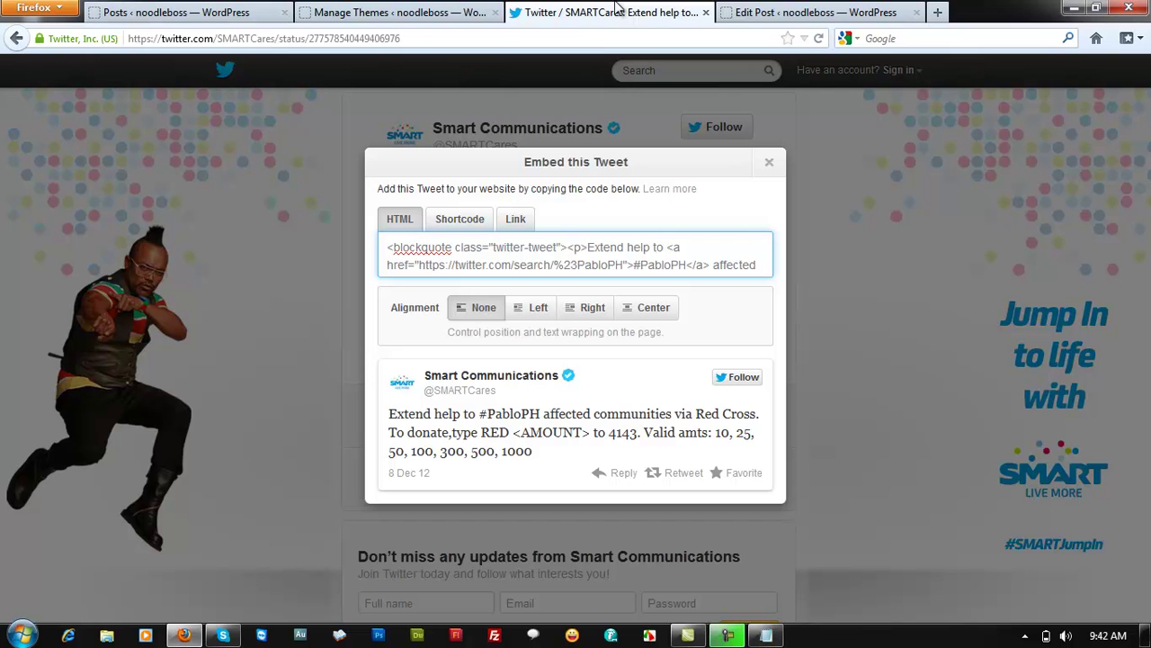
click(784, 12)
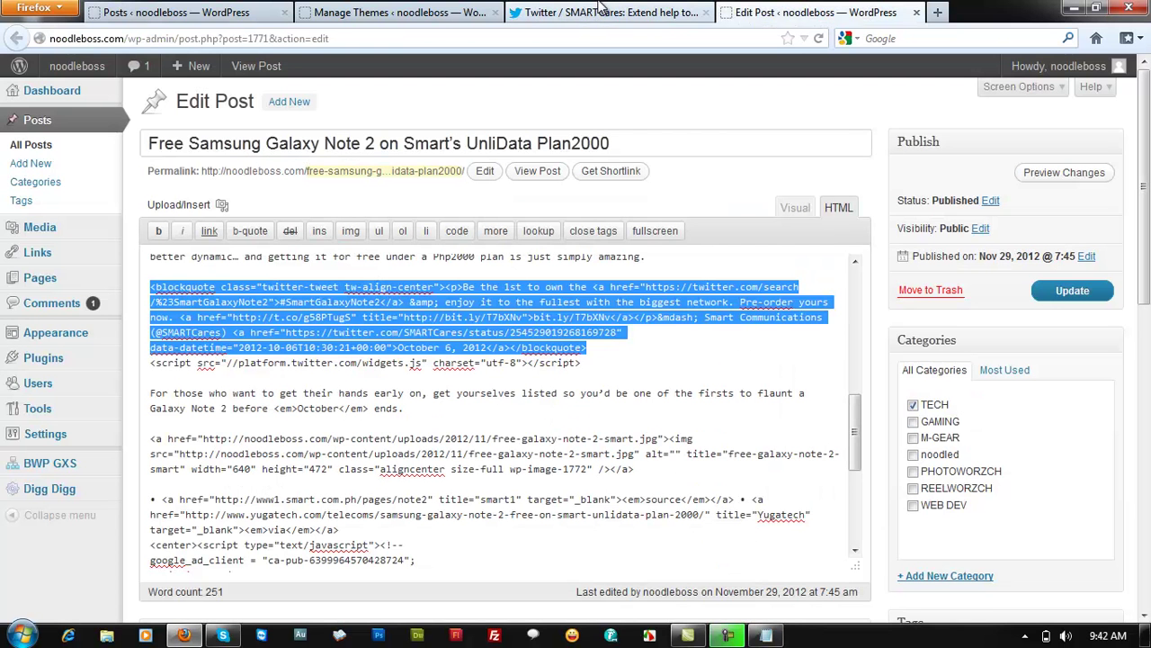
click(600, 9)
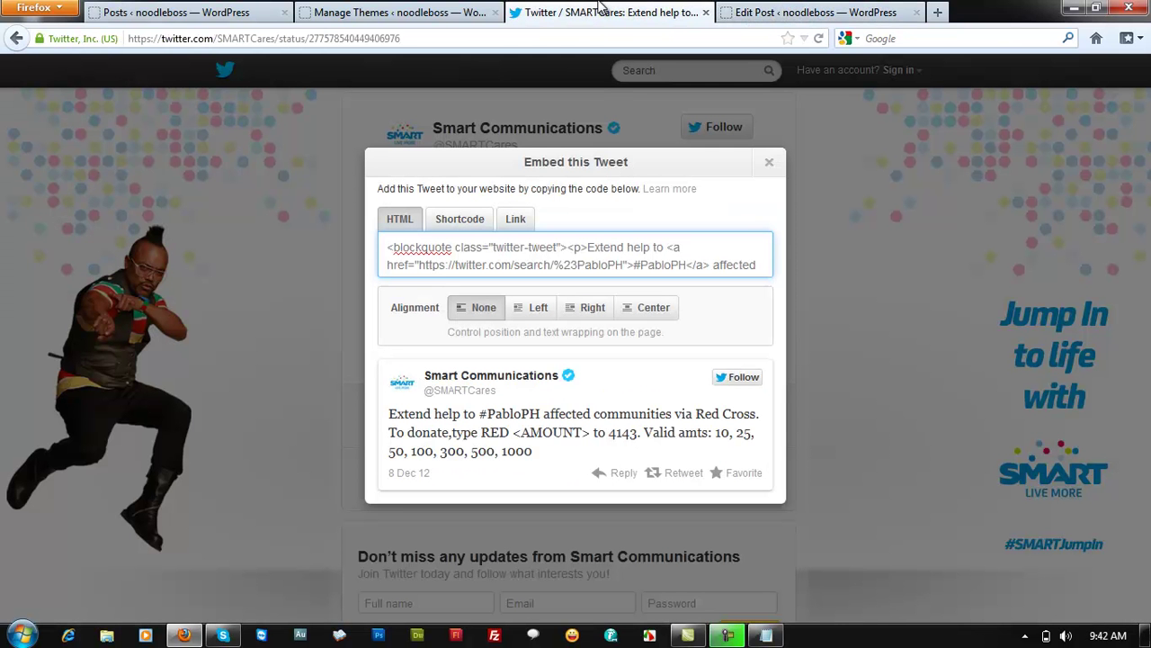
click(635, 259)
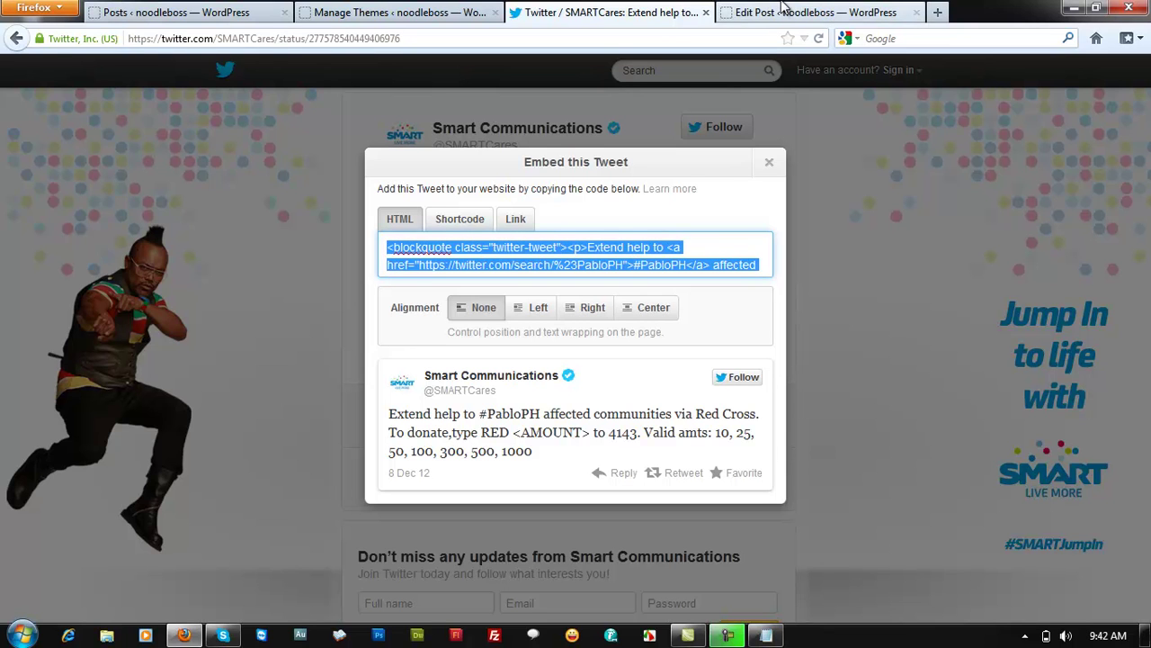
click(868, 14)
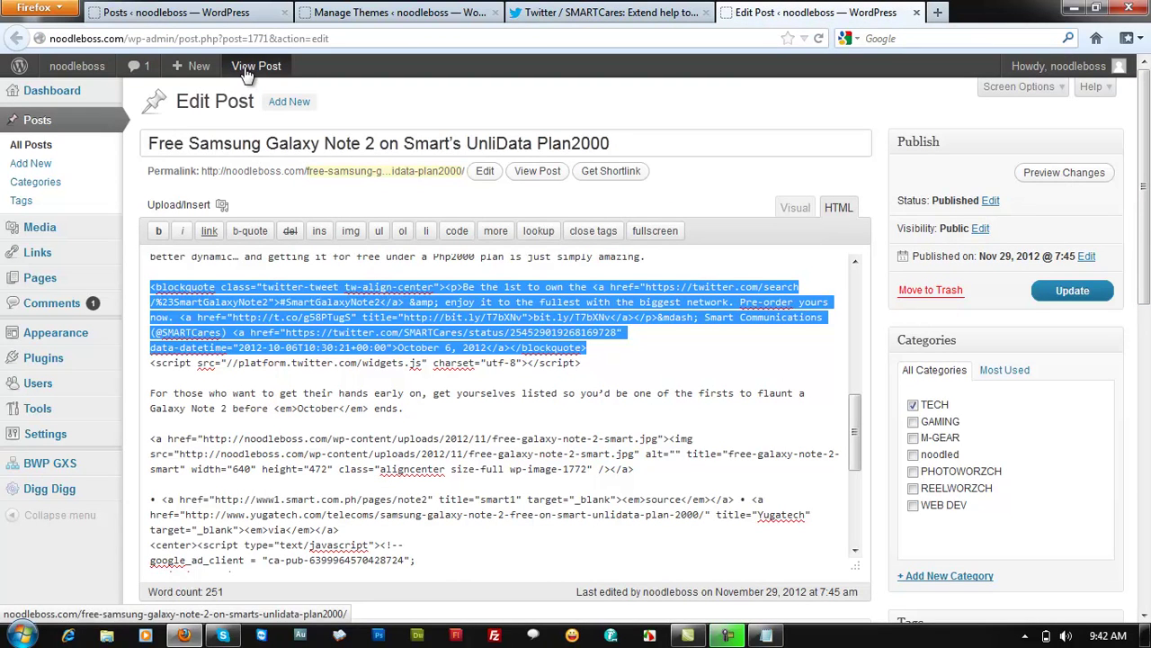
- Start a new post, paste the tweet embed code, and type test text 'pamjdcao;c ajusdac1jpmo'
mouse_move(191, 71)
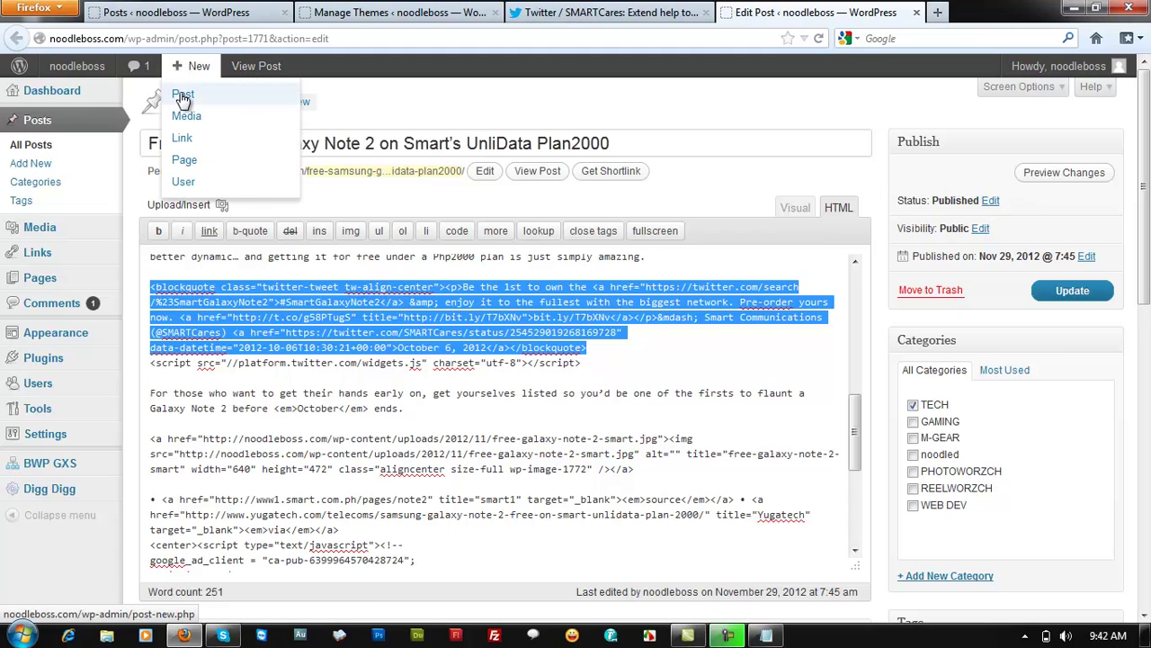
right_click(183, 99)
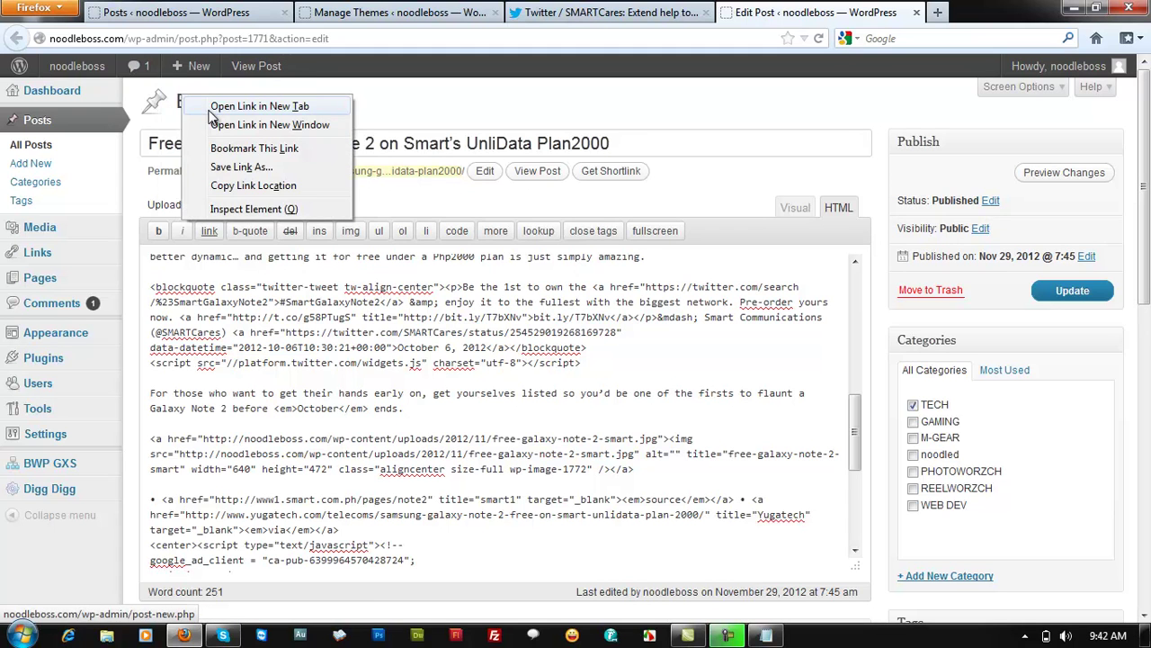
key(Escape)
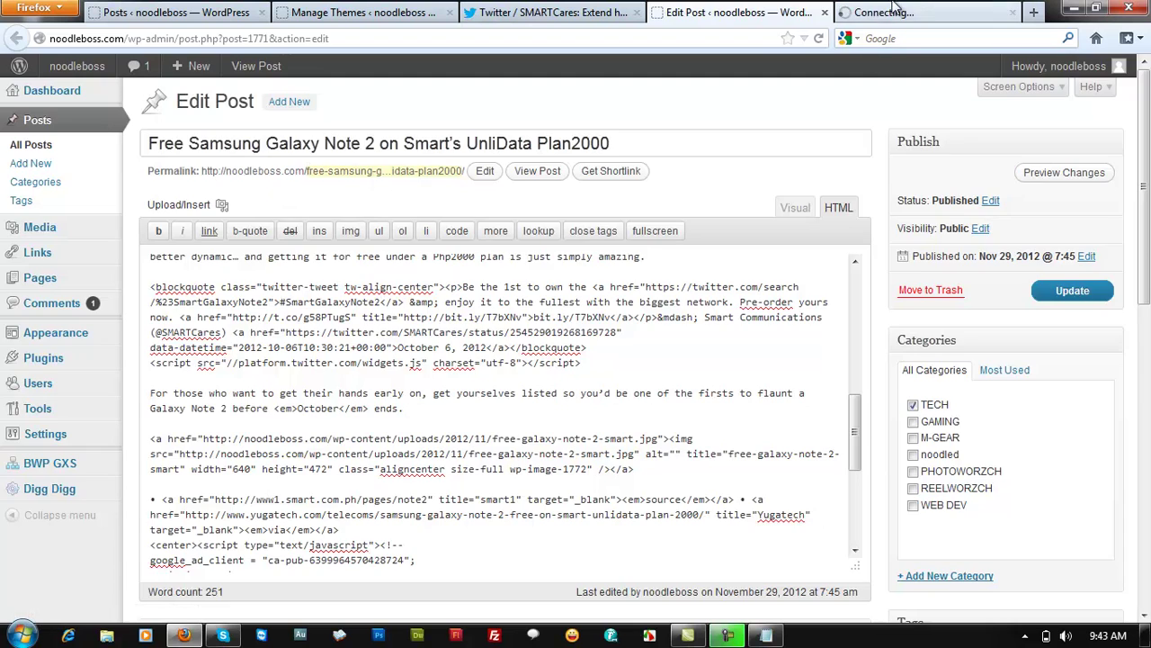
click(936, 12)
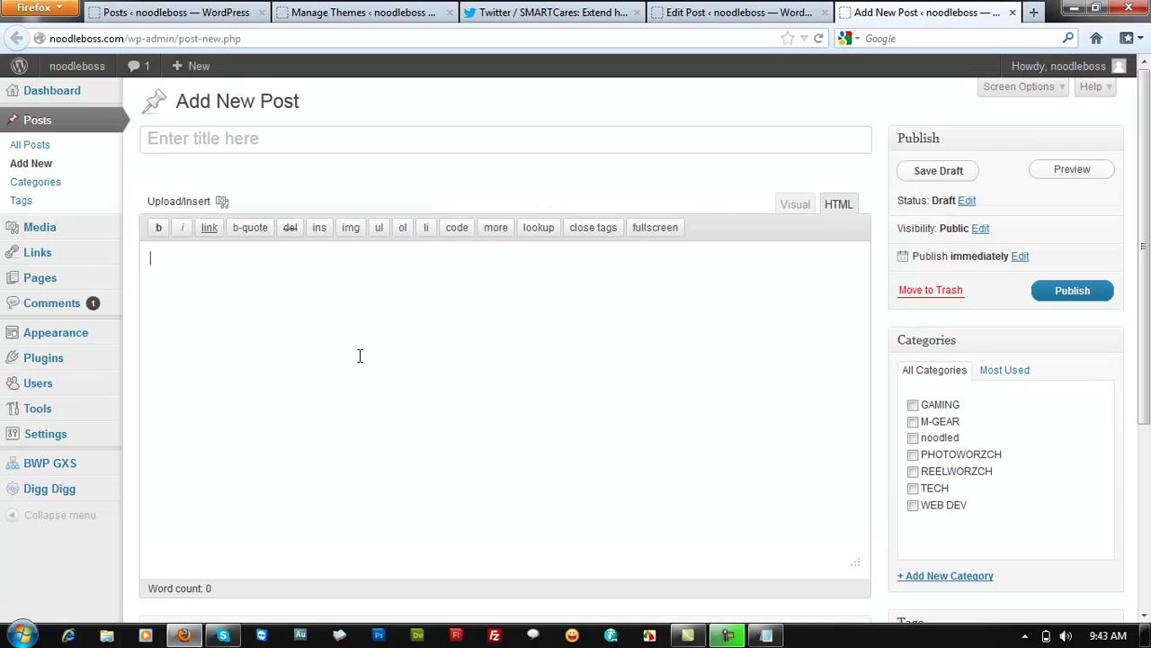
key(ctrl+v)
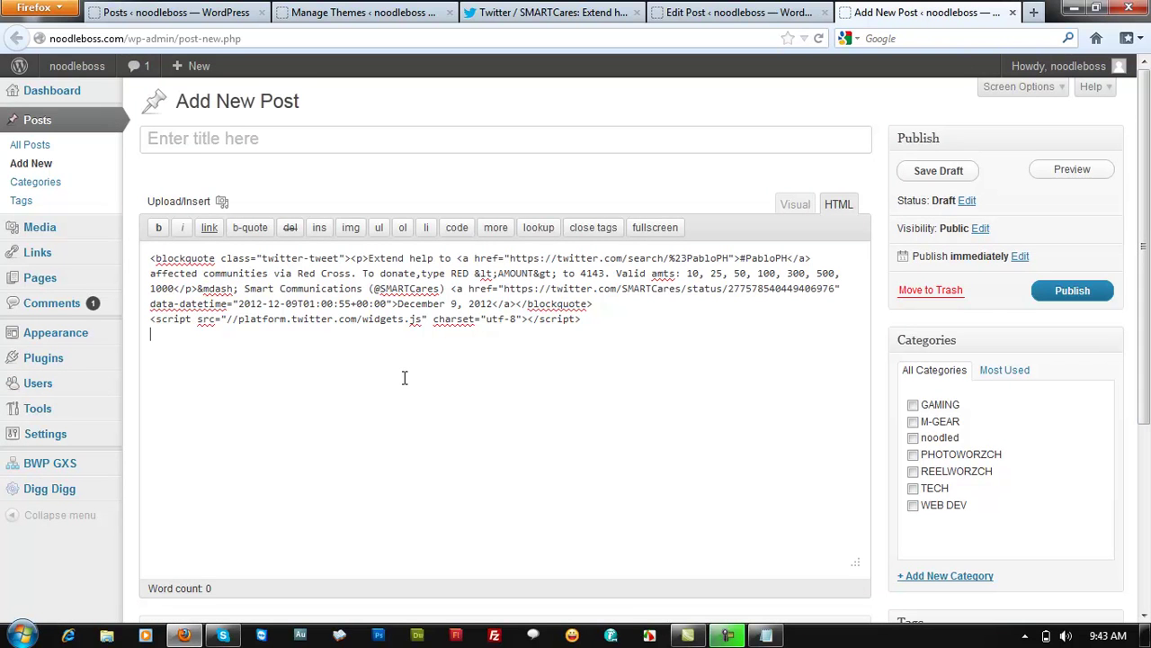
text('pamjdcao;)
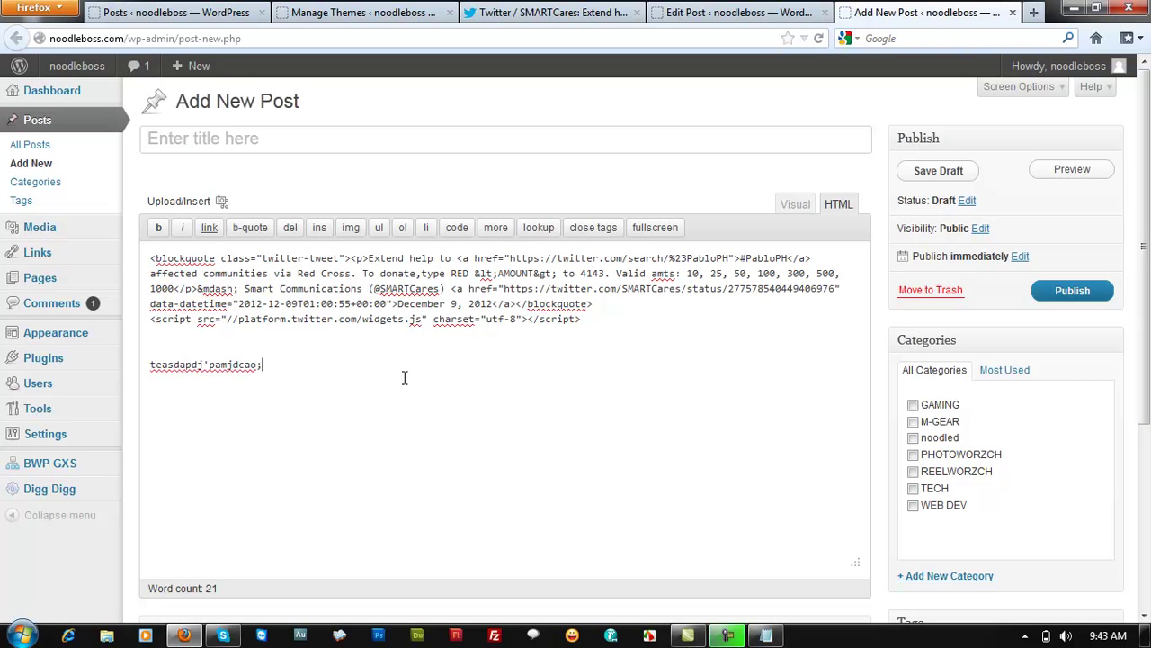
text(c   ajusdac1jpmo)
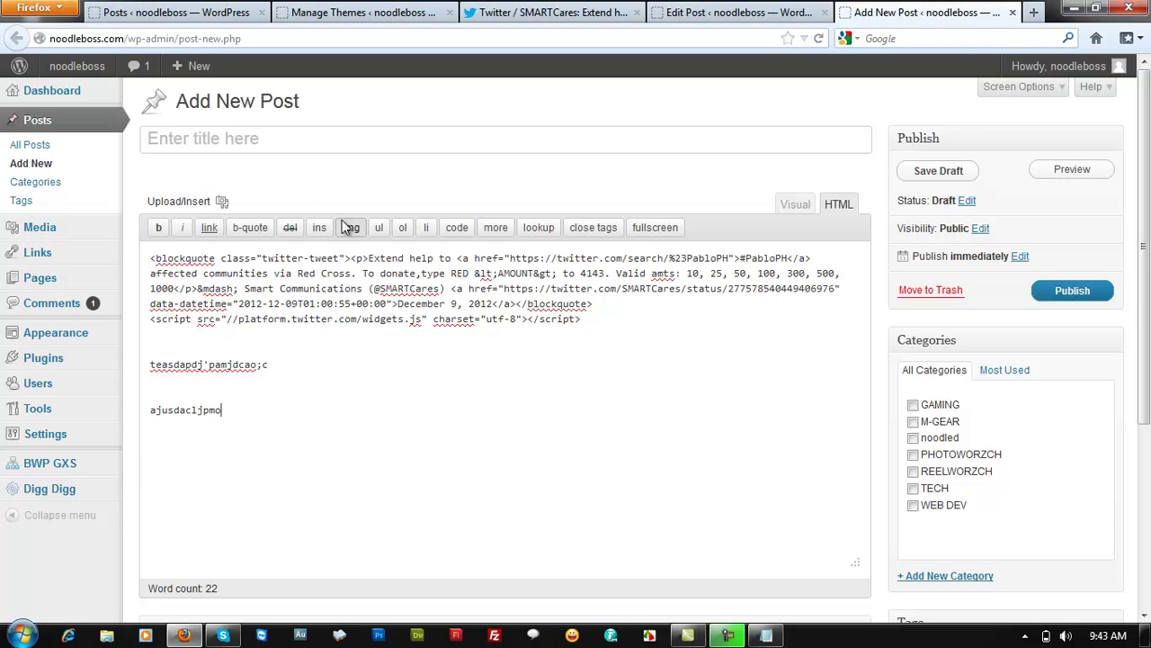
- Select parts of the pasted blockquote and script lines, leaving the caret on the blank line
drag(609, 324, 149, 258)
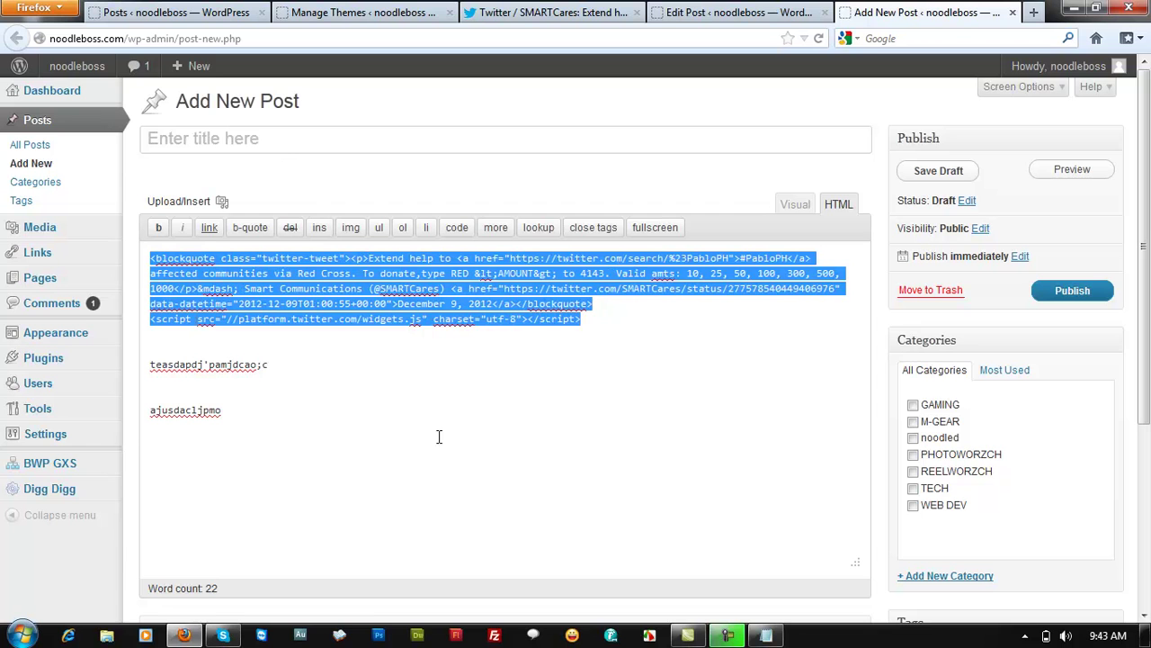
click(698, 360)
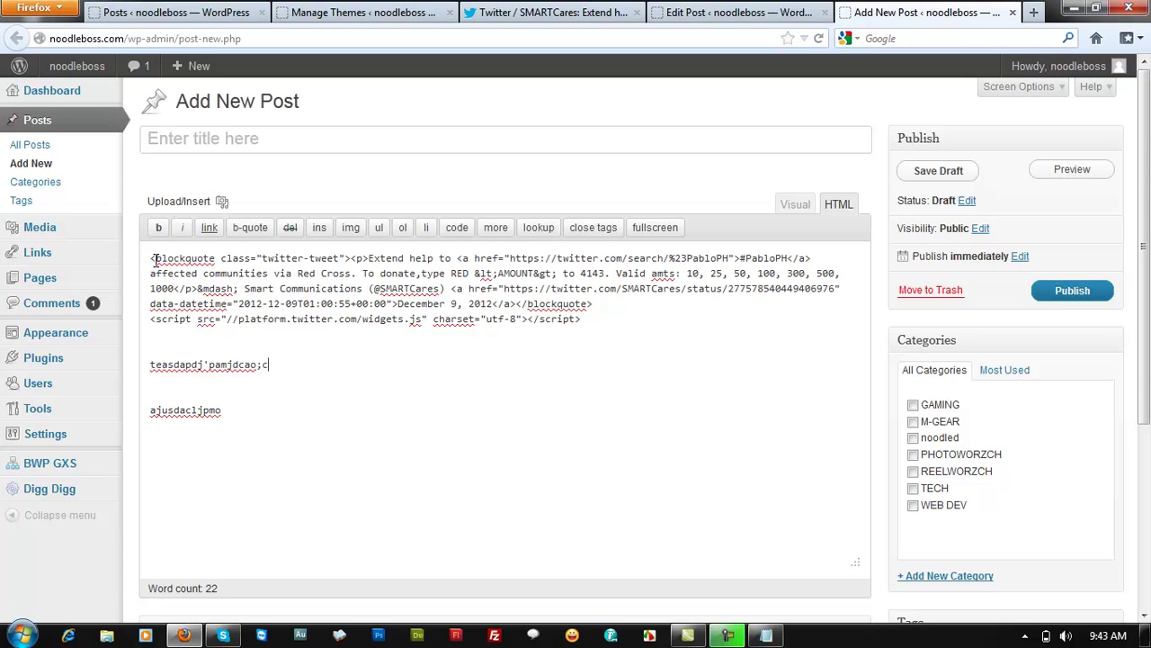
drag(151, 258, 326, 262)
drag(597, 304, 523, 304)
click(624, 347)
drag(617, 320, 137, 321)
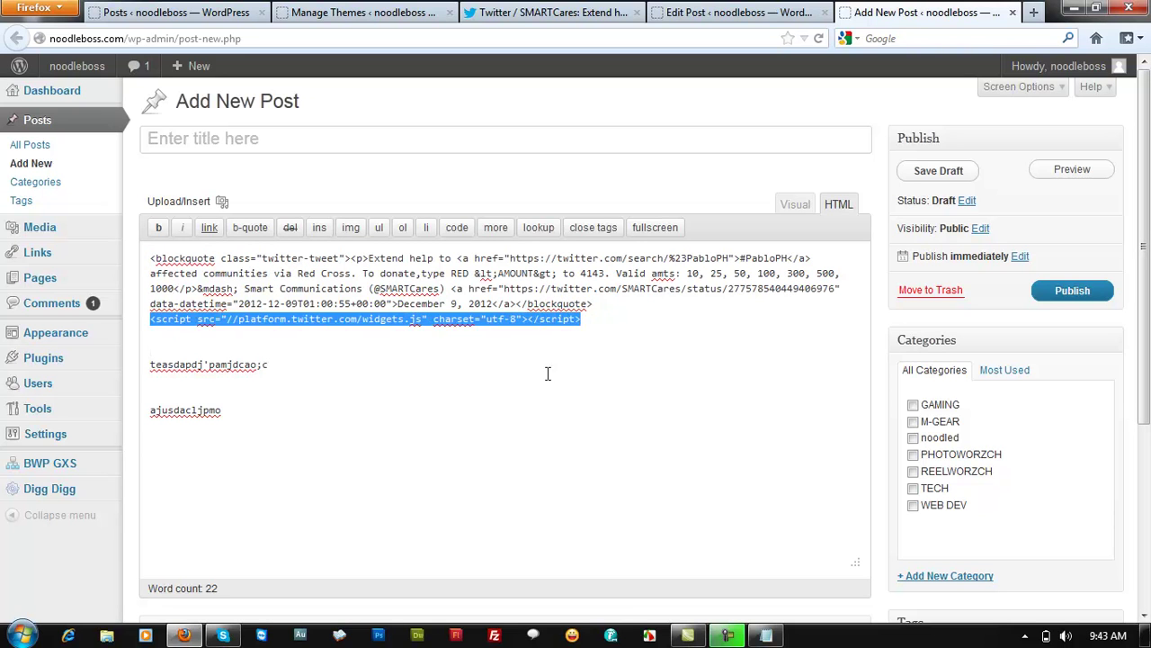
click(599, 374)
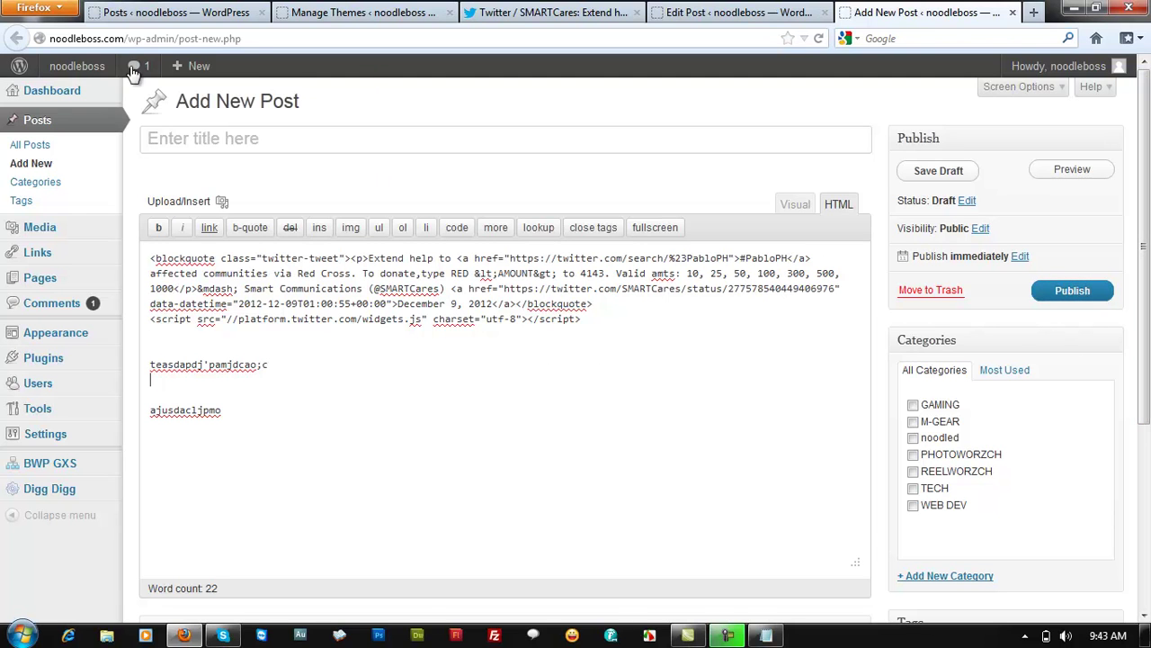
mouse_move(77, 78)
- From the Galaxy Note 2 editor, open View Post in a new tab and scroll down the live post
click(725, 10)
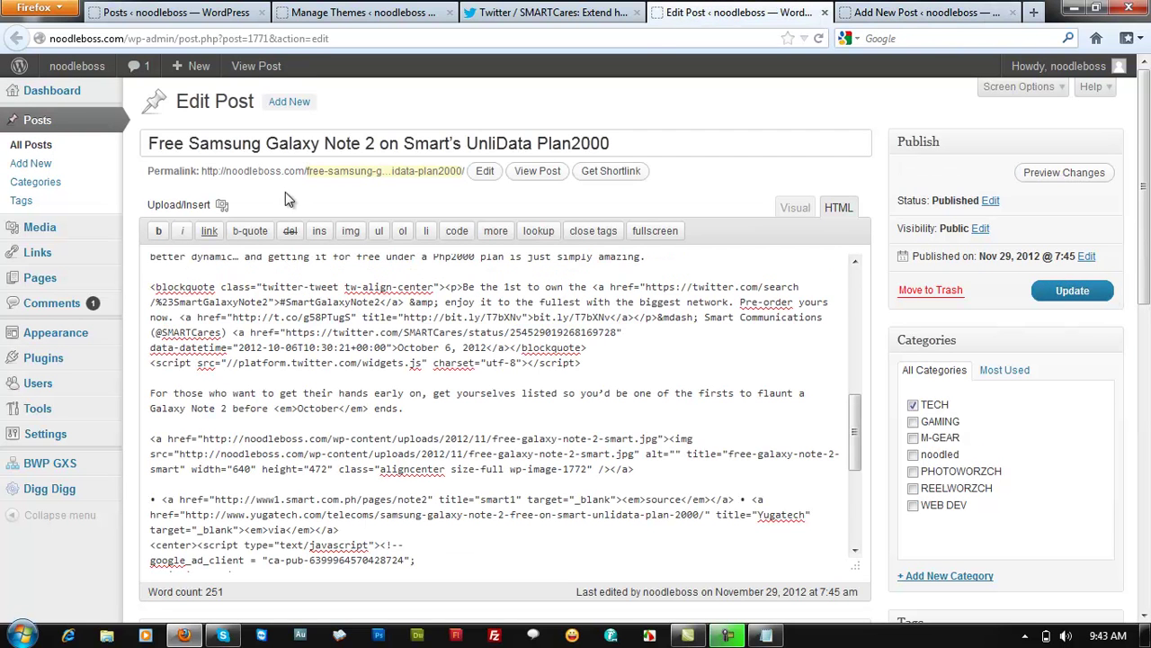
right_click(540, 171)
click(567, 188)
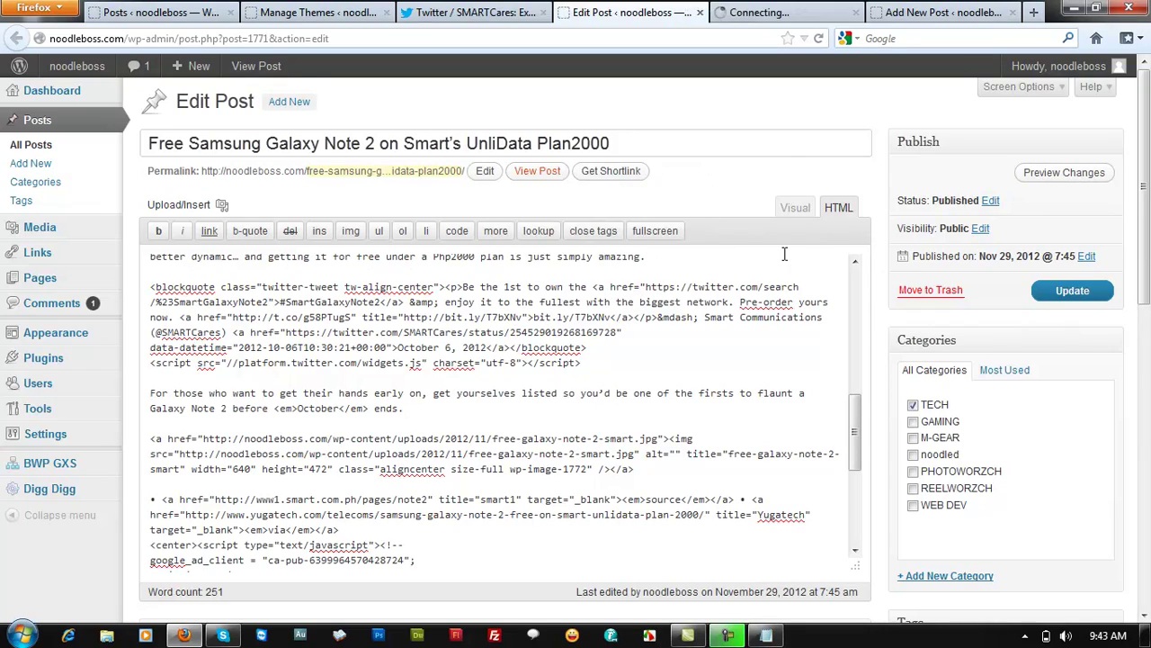
click(764, 14)
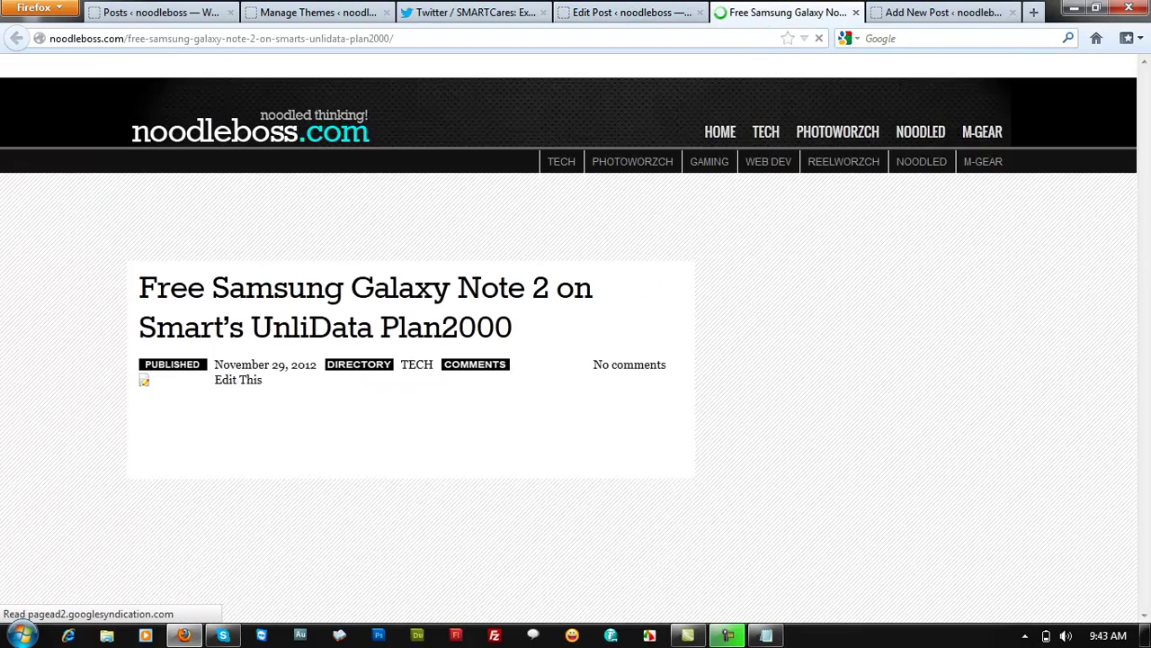
scroll(1147, 220, down, 6)
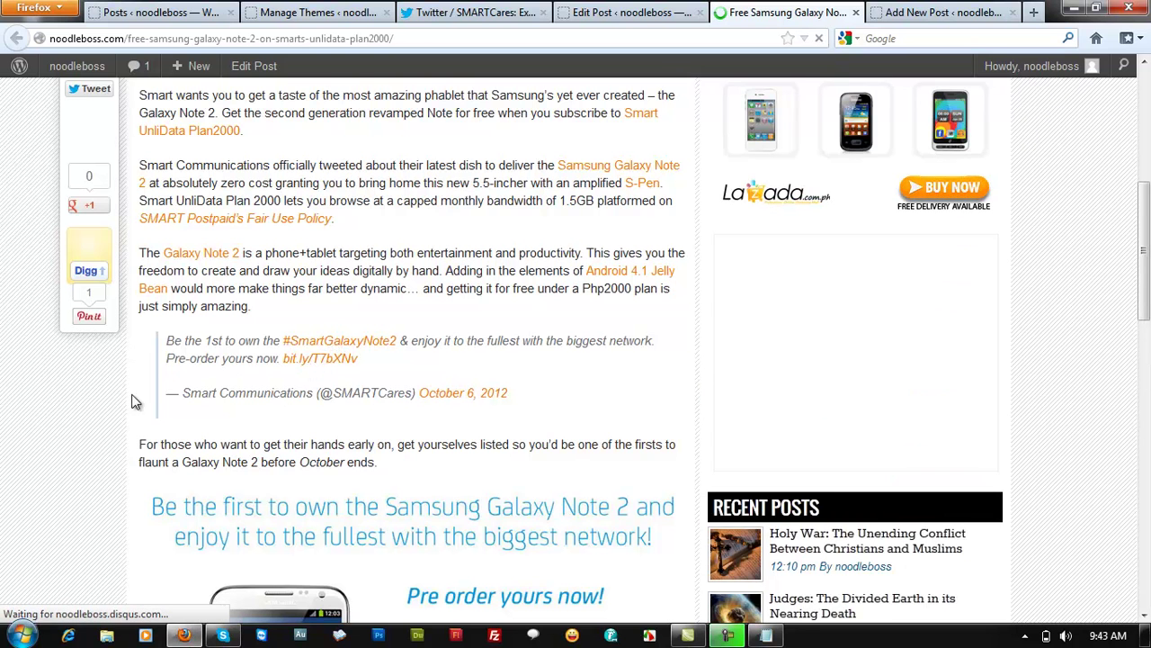
scroll(77, 435, down, 2)
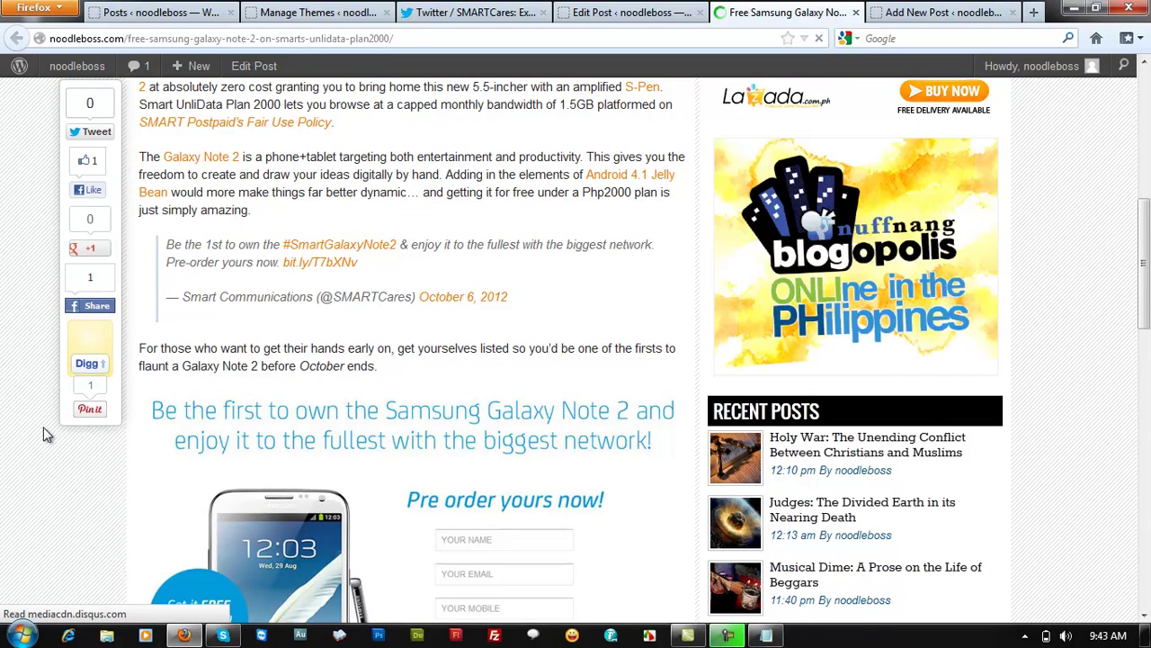
scroll(500, 376, down, 1)
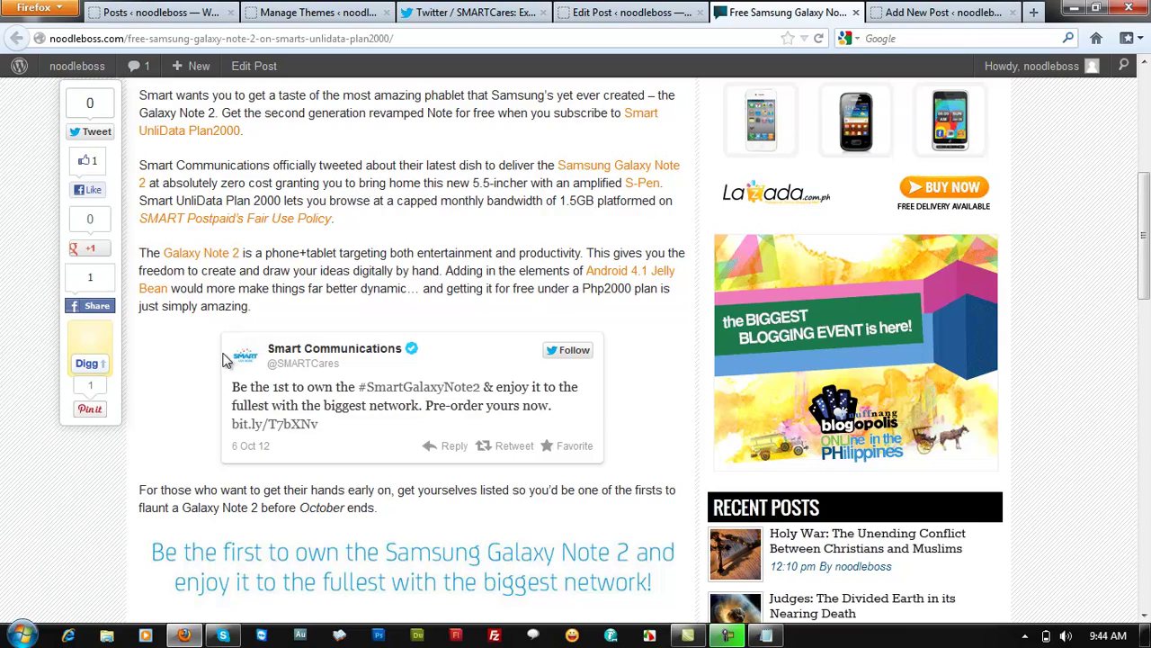
- Inspect the live post's embedded Smart Communications tweet card, scrolling around it
click(935, 12)
click(713, 11)
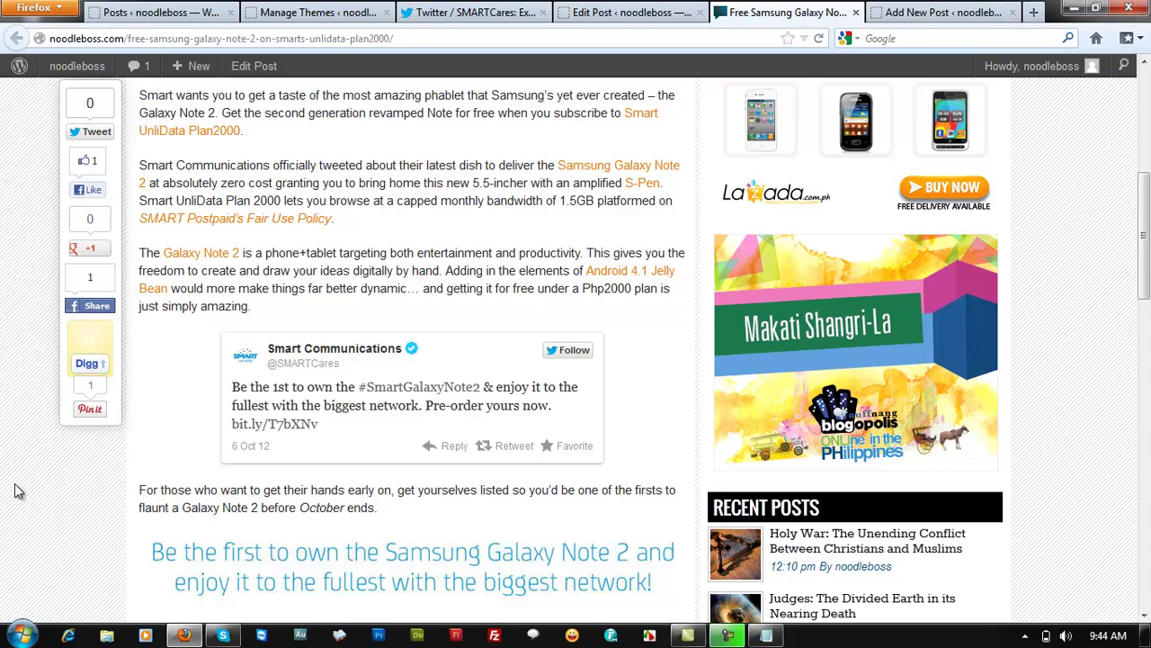
scroll(360, 270, down, 2)
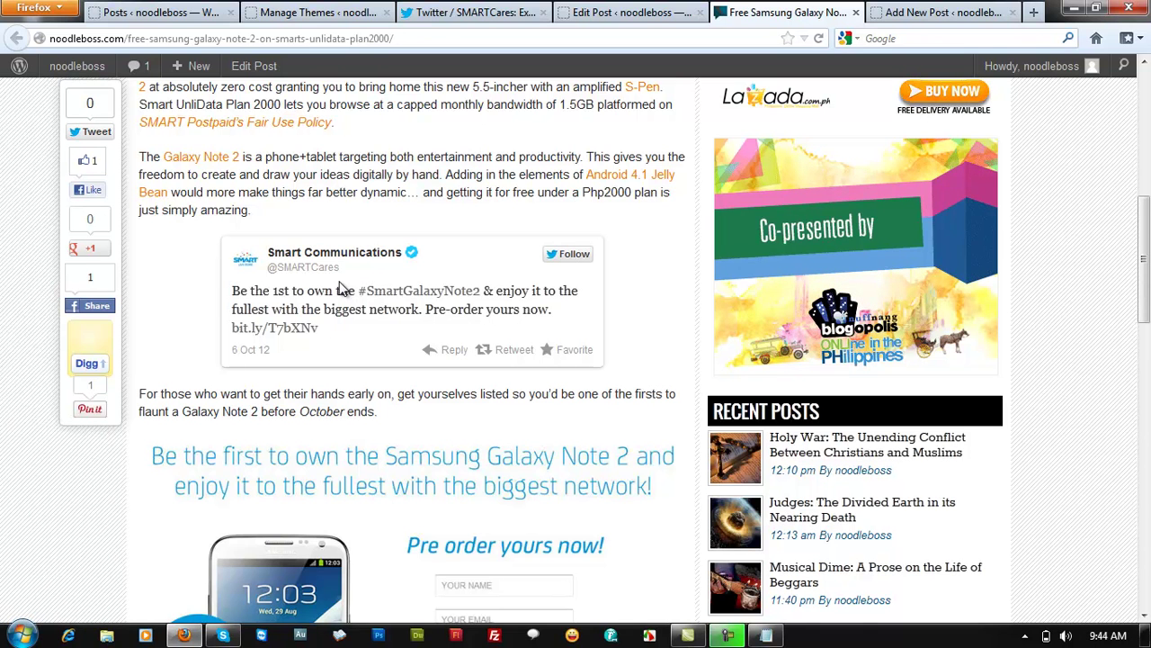
scroll(301, 378, up, 2)
scroll(297, 308, up, 3)
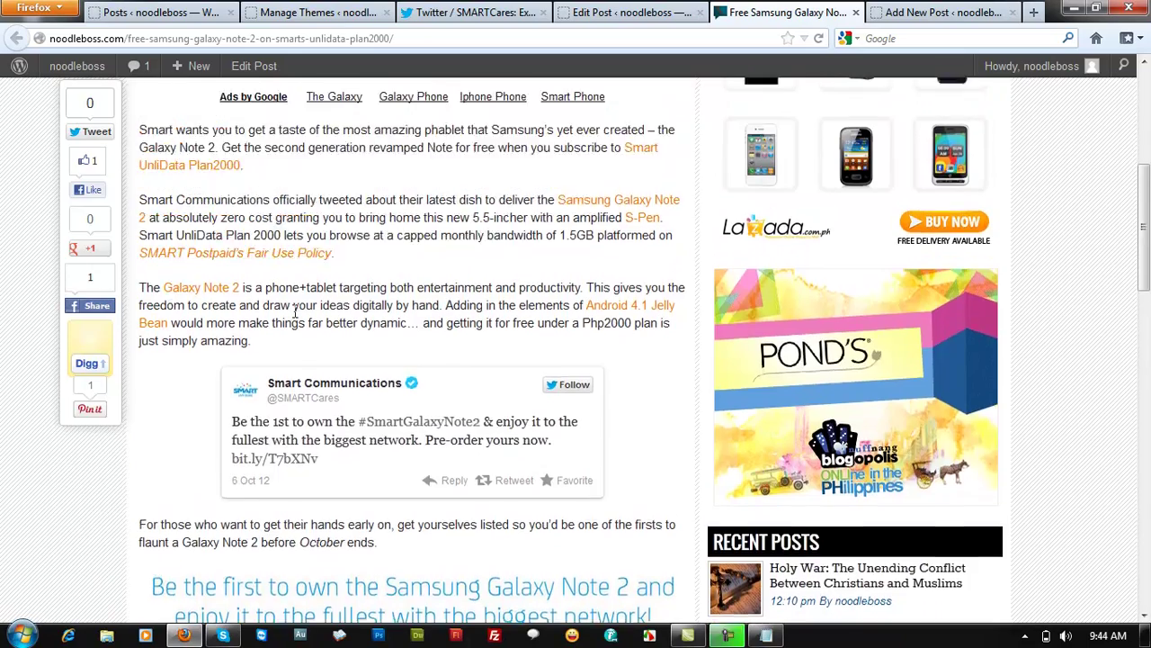
scroll(205, 275, down, 1)
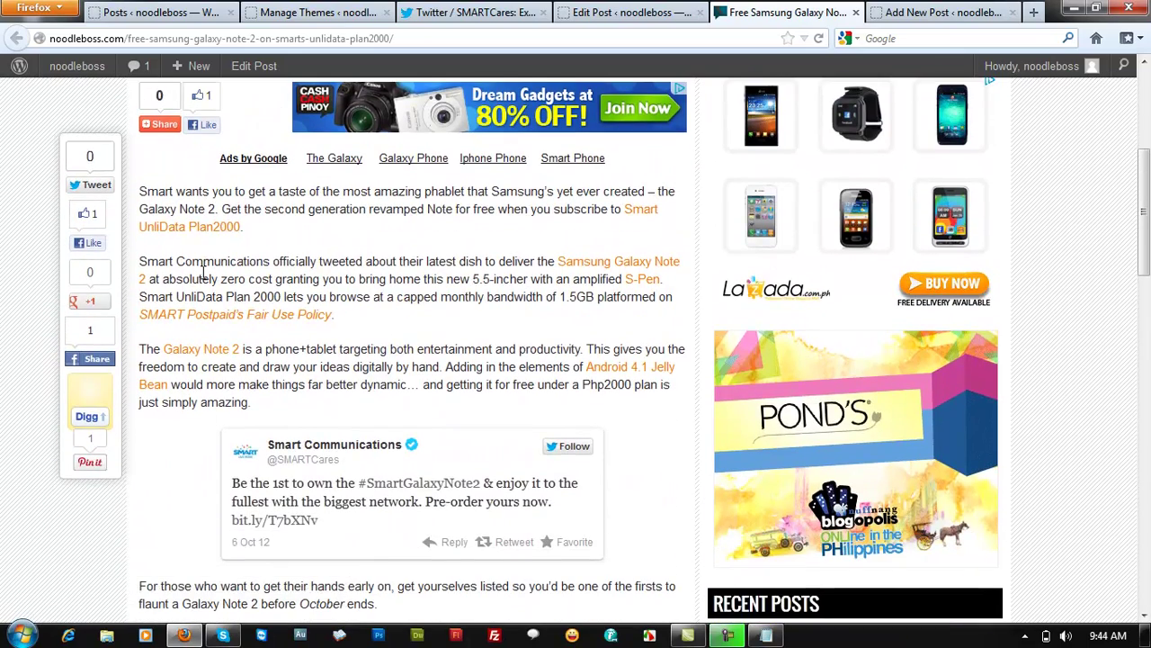
scroll(201, 274, up, 5)
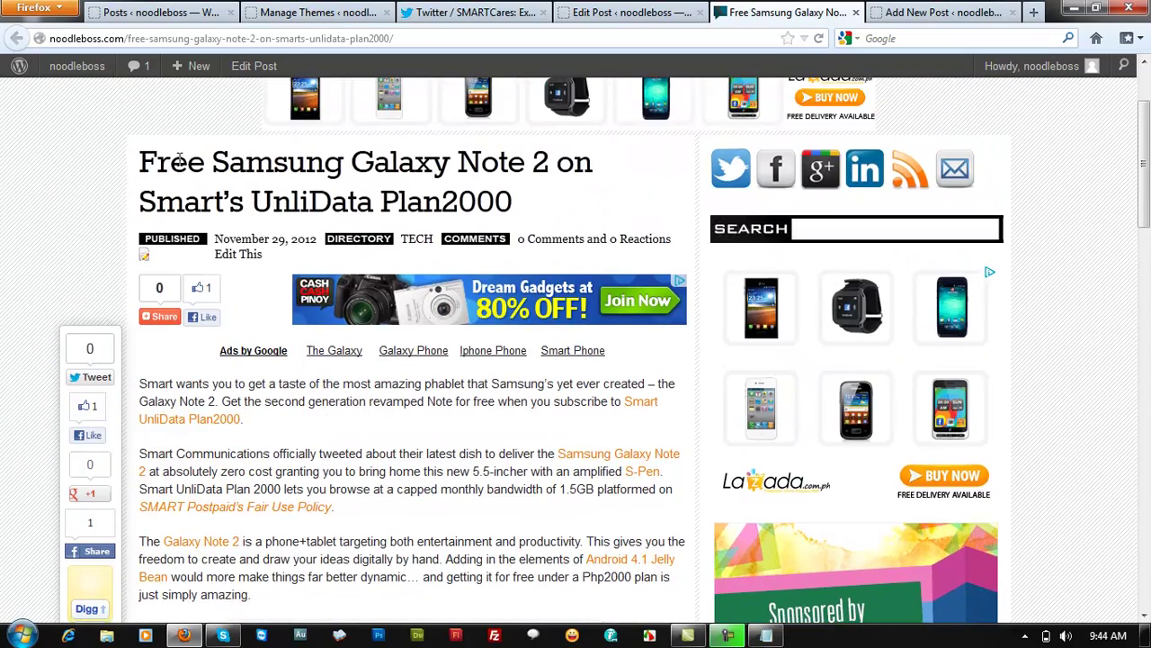
drag(141, 161, 520, 207)
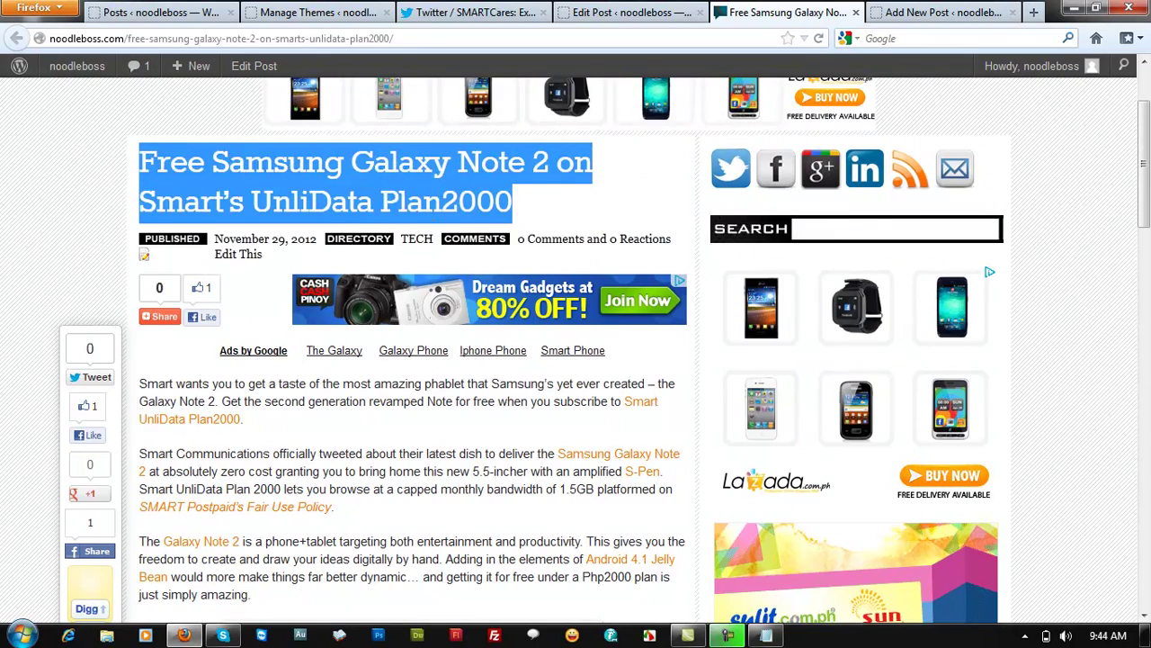
scroll(389, 415, down, 6)
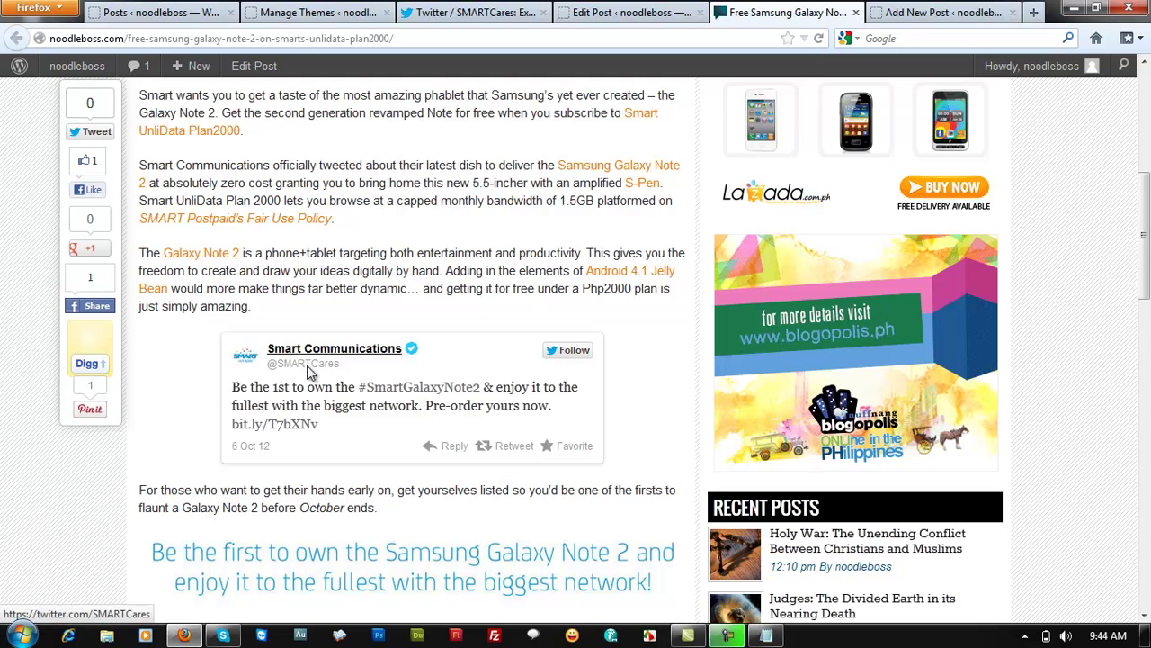
scroll(506, 357, down, 2)
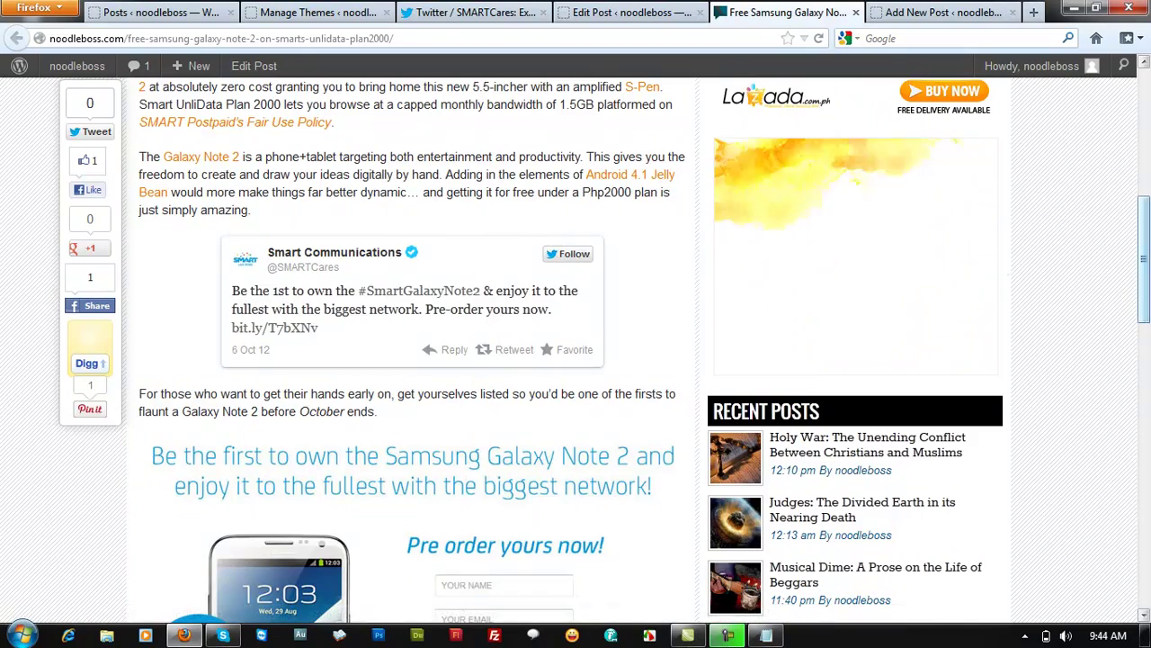
scroll(1145, 254, up, 1)
mouse_move(1146, 254)
mouse_down()
mouse_move(1144, 289)
mouse_move(1143, 264)
mouse_up()
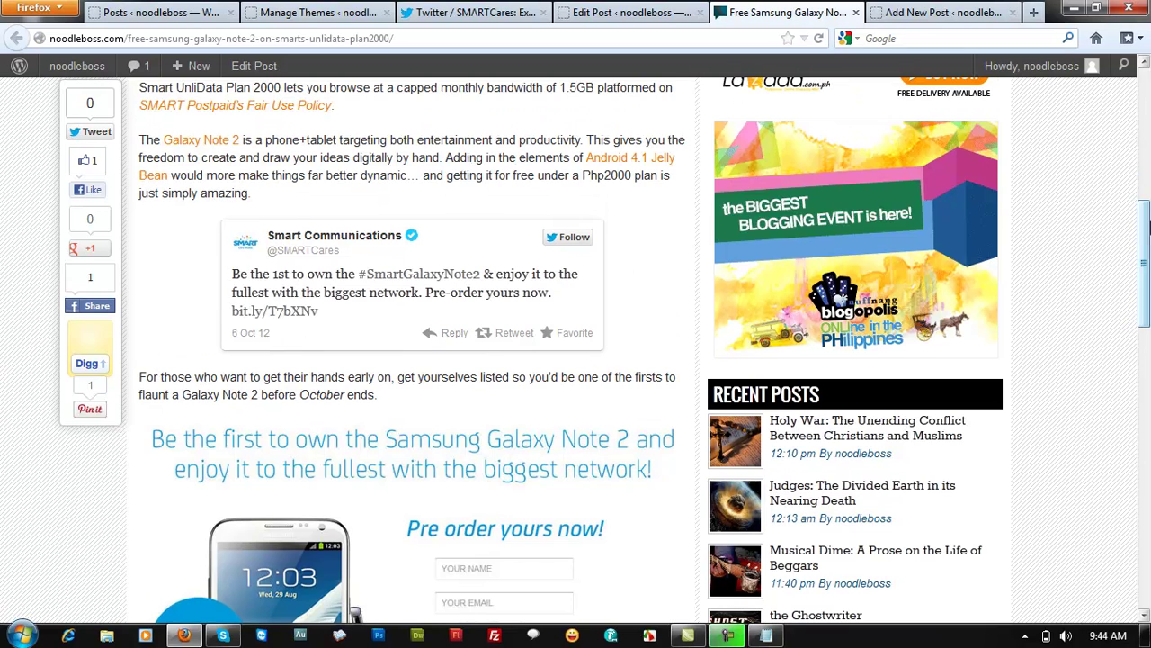
scroll(286, 351, up, 1)
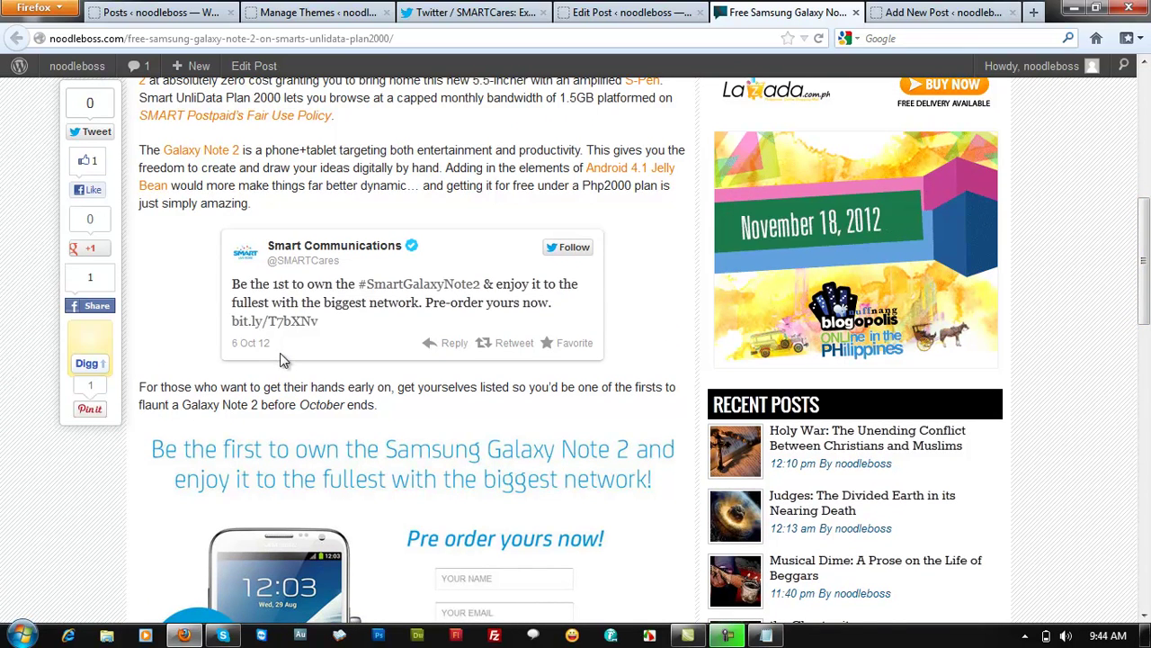
scroll(280, 352, up, 2)
click(958, 12)
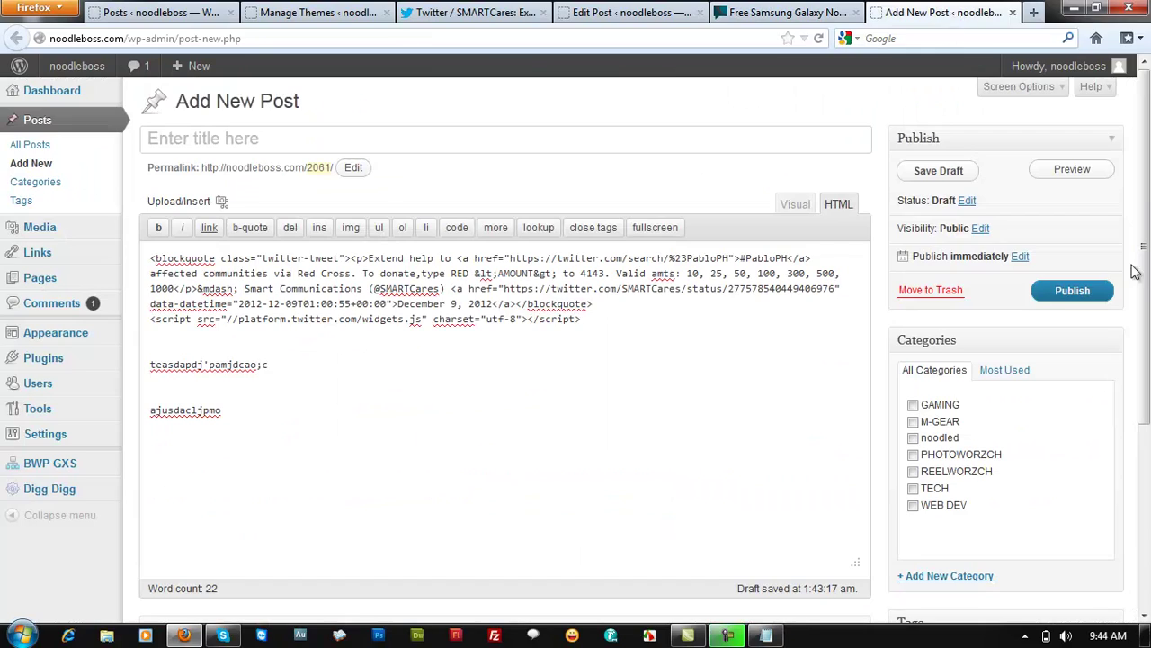